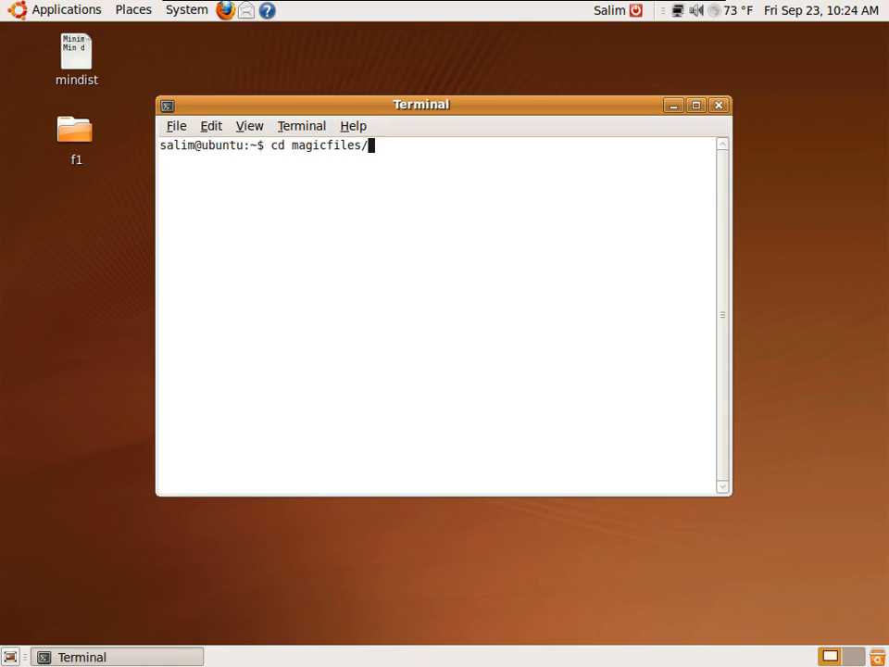
# - Enter the magicfiles directory in the terminal and run the mag09 command
pyautogui.press('Return')
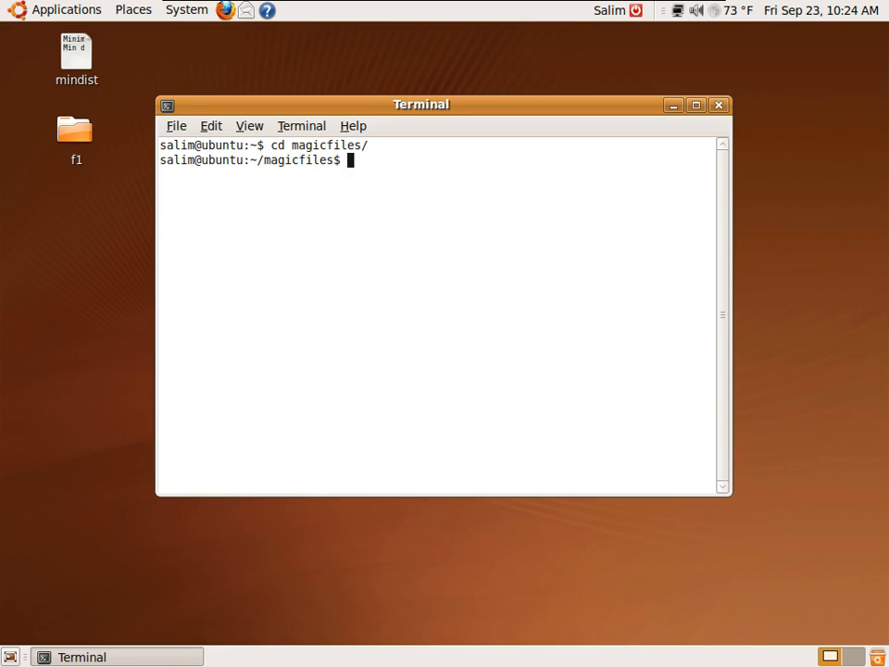
pyautogui.write('mag')
pyautogui.press('BackSpace')
pyautogui.press('BackSpace')
pyautogui.write('ag09')
pyautogui.press('Return')
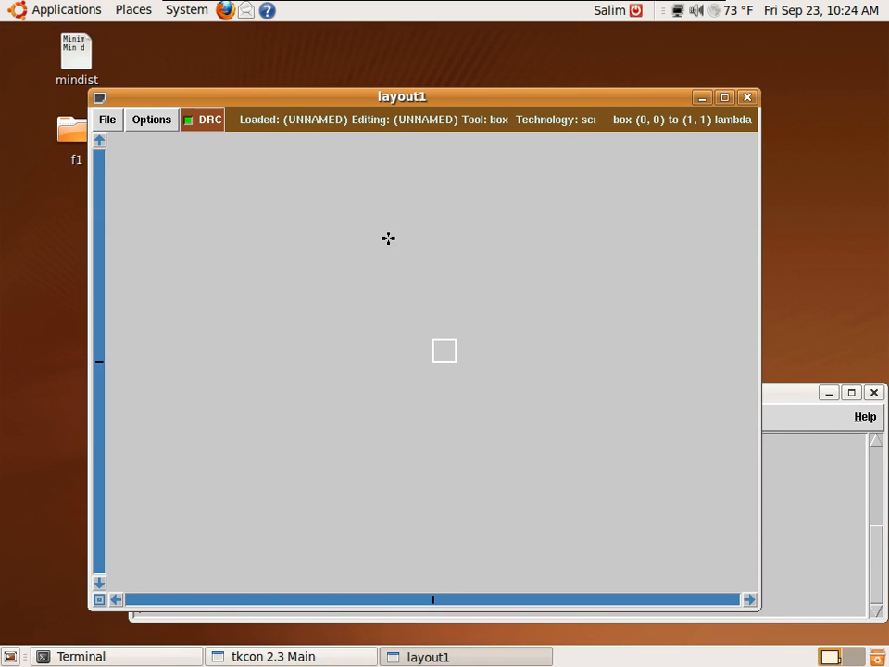
# - Reposition the layout window so the console stays accessible, and display the layer toolbar in it
pyautogui.moveTo(463, 96); pyautogui.dragTo(420, 39)
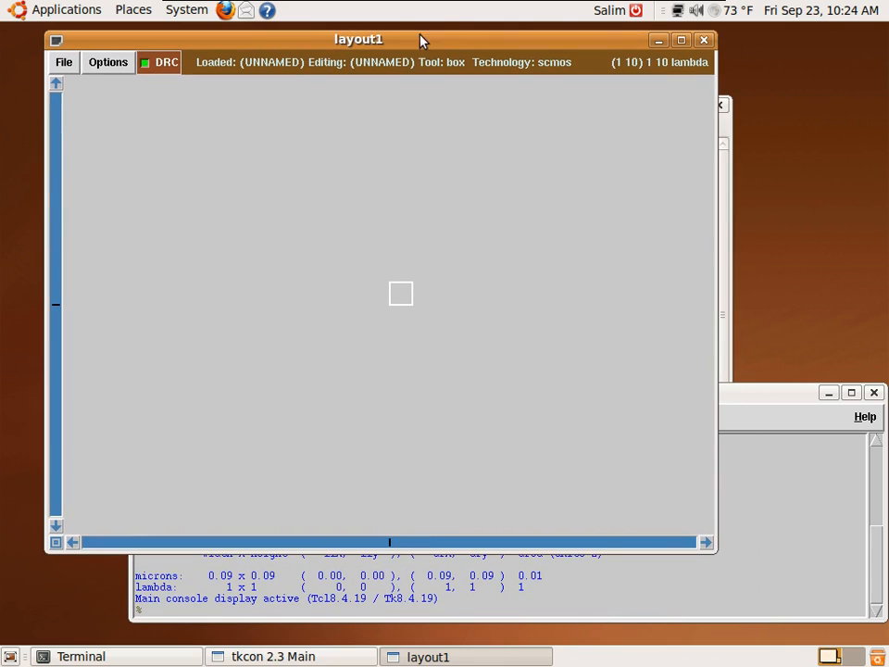
pyautogui.click(750, 401)
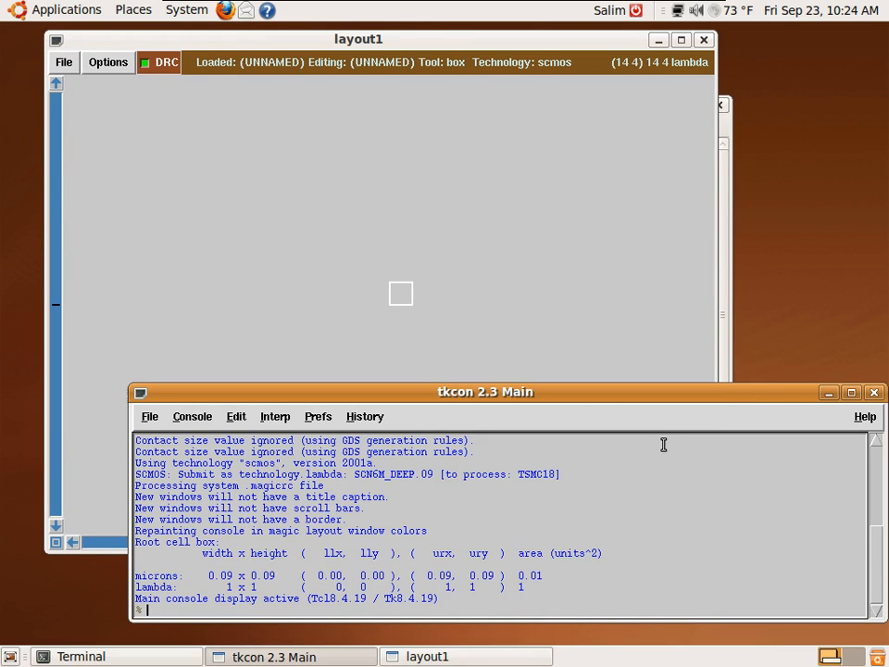
pyautogui.click(389, 39)
pyautogui.moveTo(389, 39); pyautogui.dragTo(387, 38)
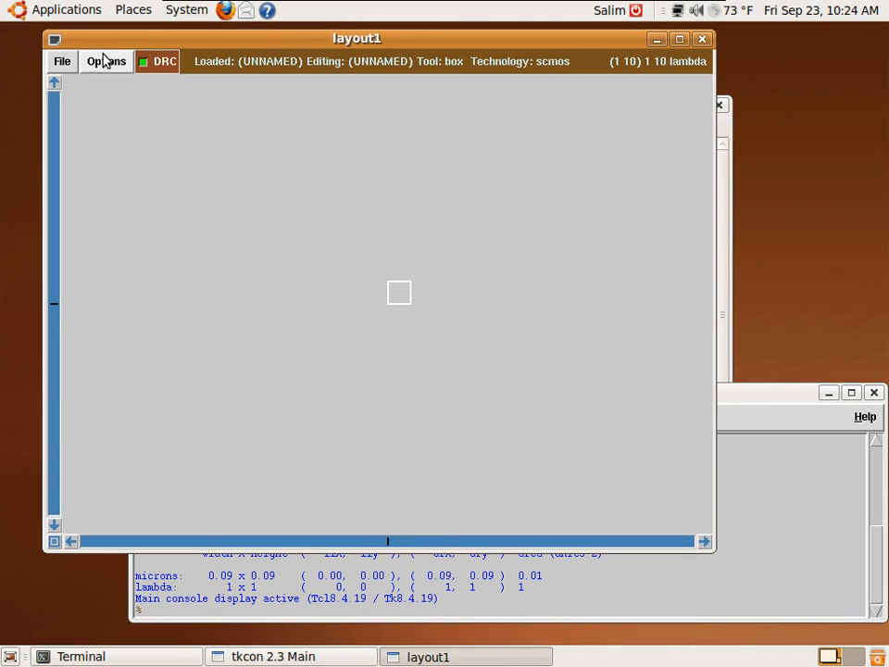
pyautogui.click(107, 65)
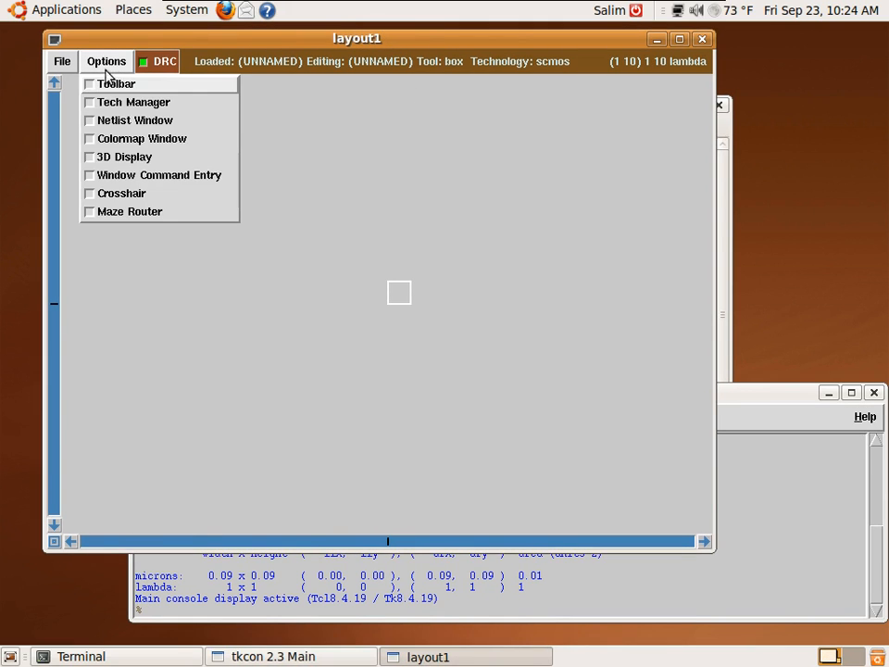
pyautogui.click(90, 87)
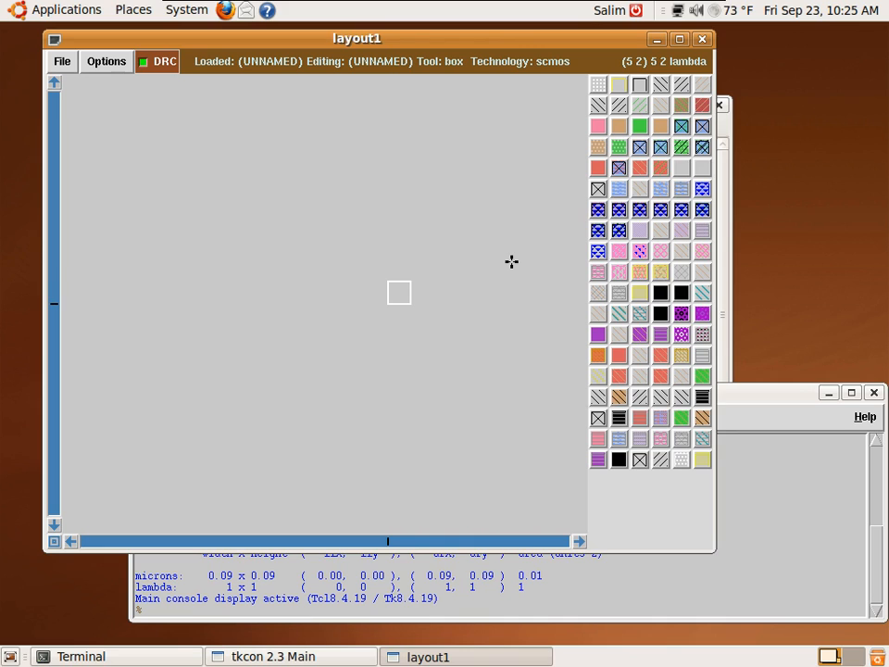
# - Check the root cell box size in microns and lambda in the console output, and display the grid in the layout
pyautogui.click(742, 490)
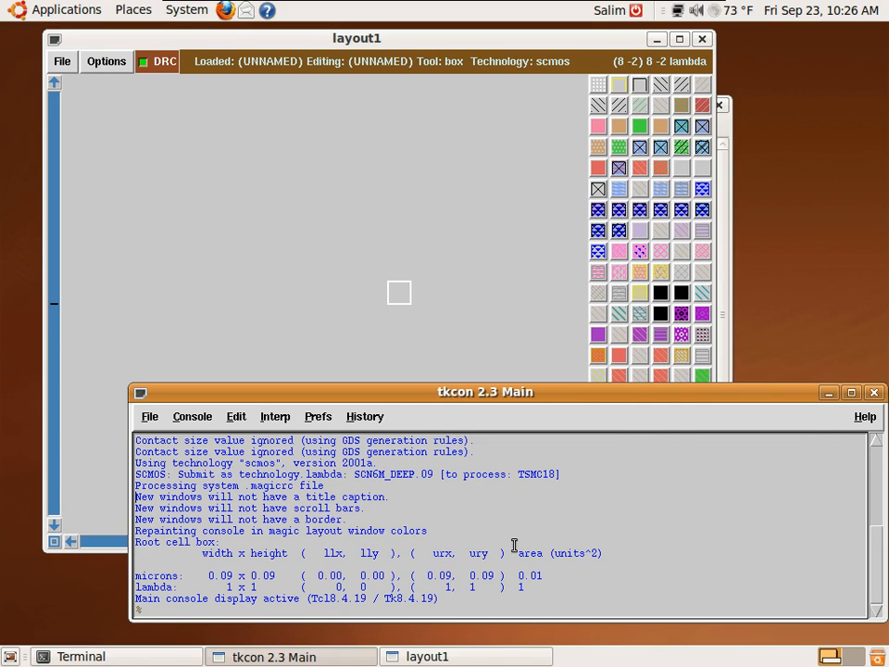
pyautogui.moveTo(208, 575); pyautogui.dragTo(277, 576)
pyautogui.click(288, 575)
pyautogui.click(467, 44)
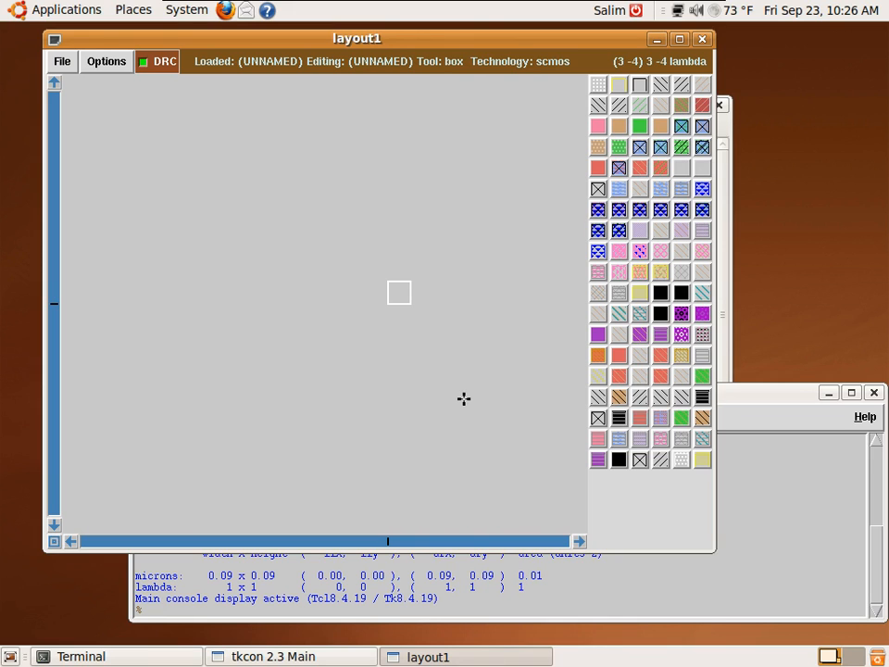
pyautogui.press('g')
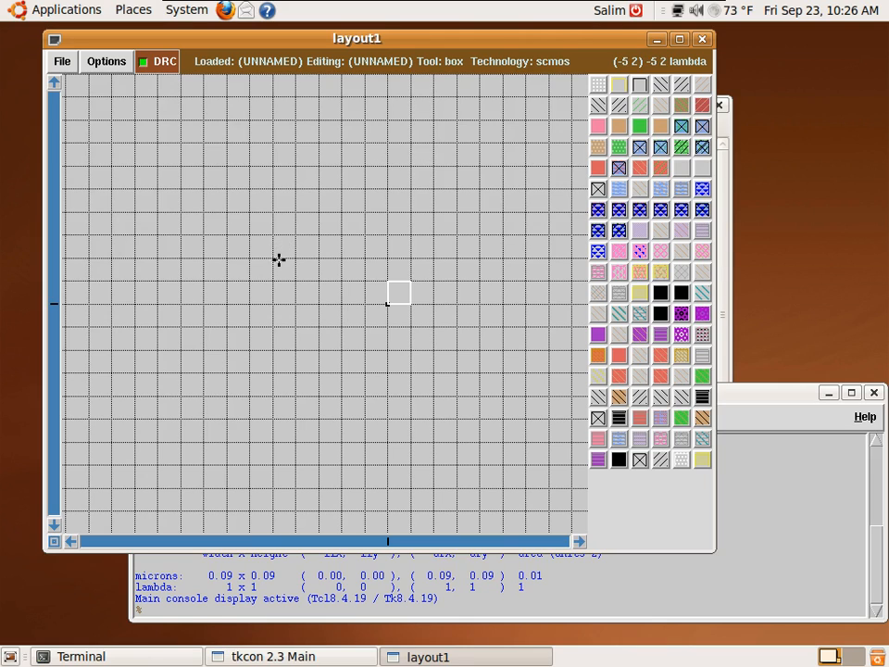
pyautogui.click(318, 304)
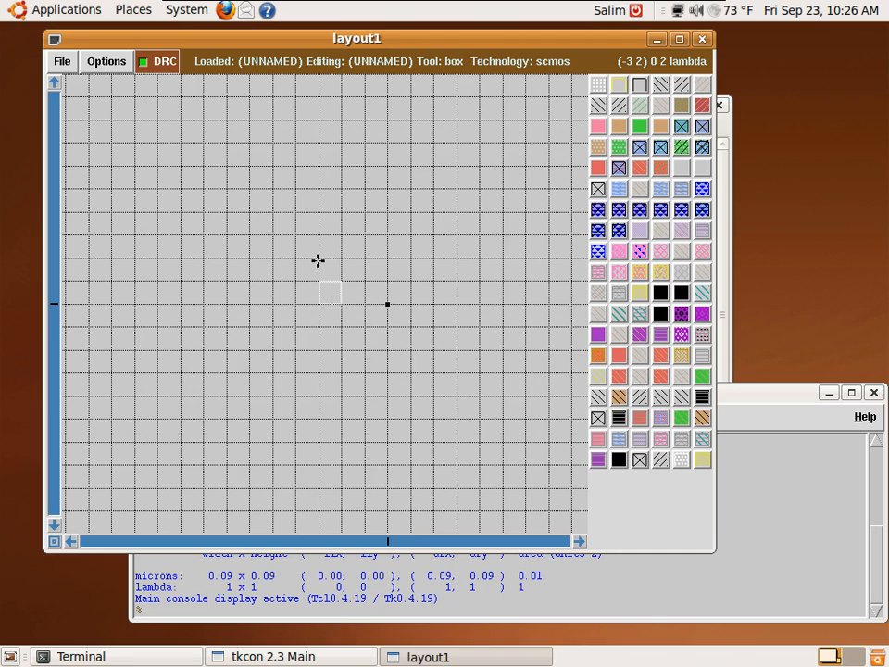
pyautogui.press('z')
pyautogui.hotkey('shift', 'z')
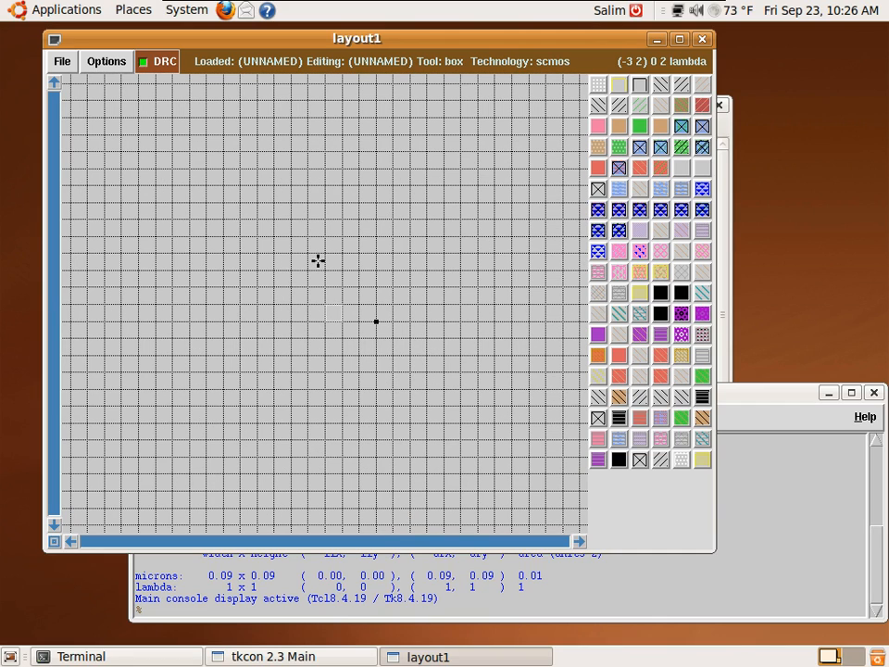
pyautogui.hotkey('shift', 'z')
pyautogui.press('z')
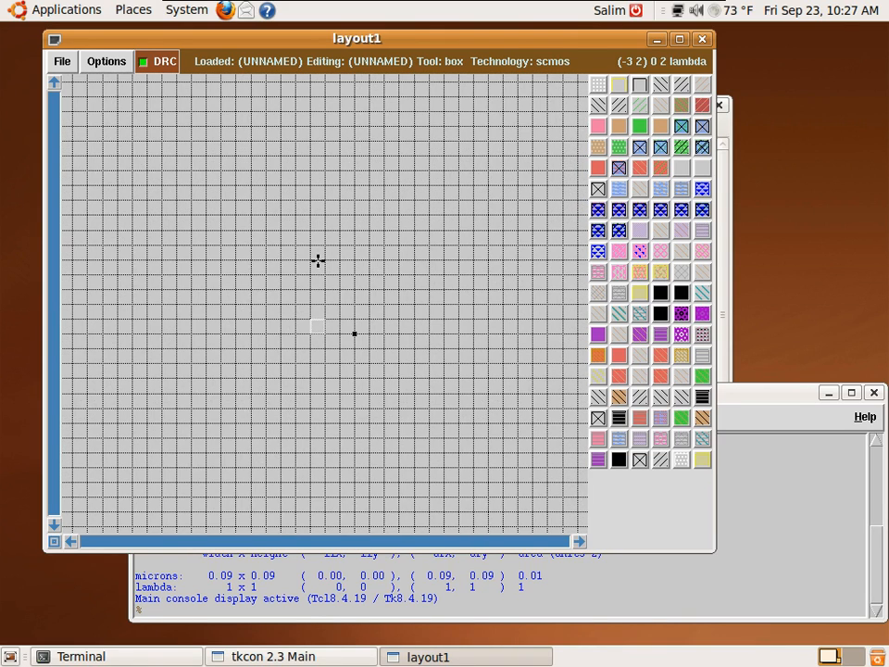
# - Paint a p-well rectangle about 20 by 19 lambda around the origin, and check it with the grid hidden before showing the grid again
pyautogui.click(222, 390)
pyautogui.click(207, 424)
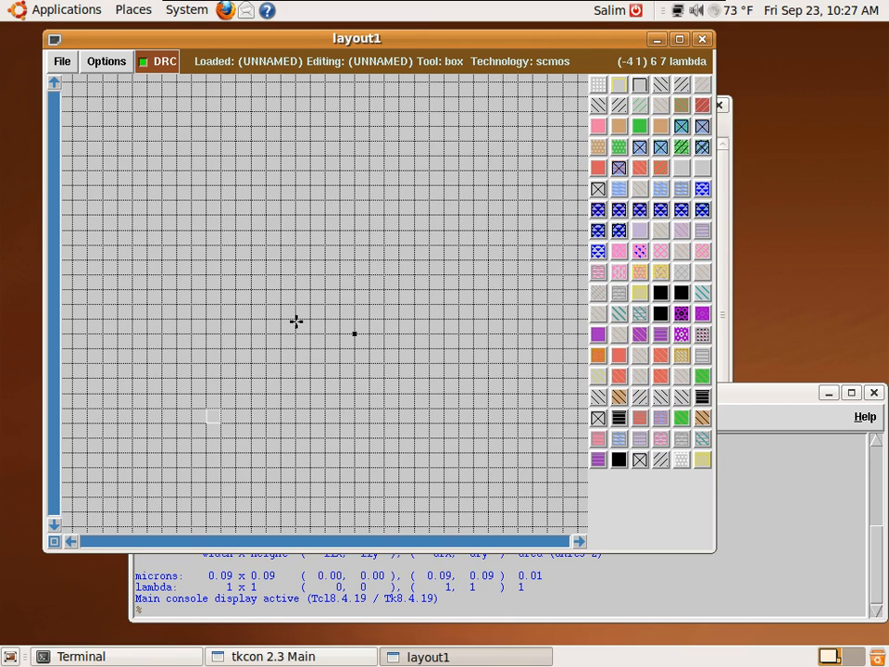
pyautogui.rightClick(439, 212)
pyautogui.rightClick(458, 185)
pyautogui.rightClick(486, 171)
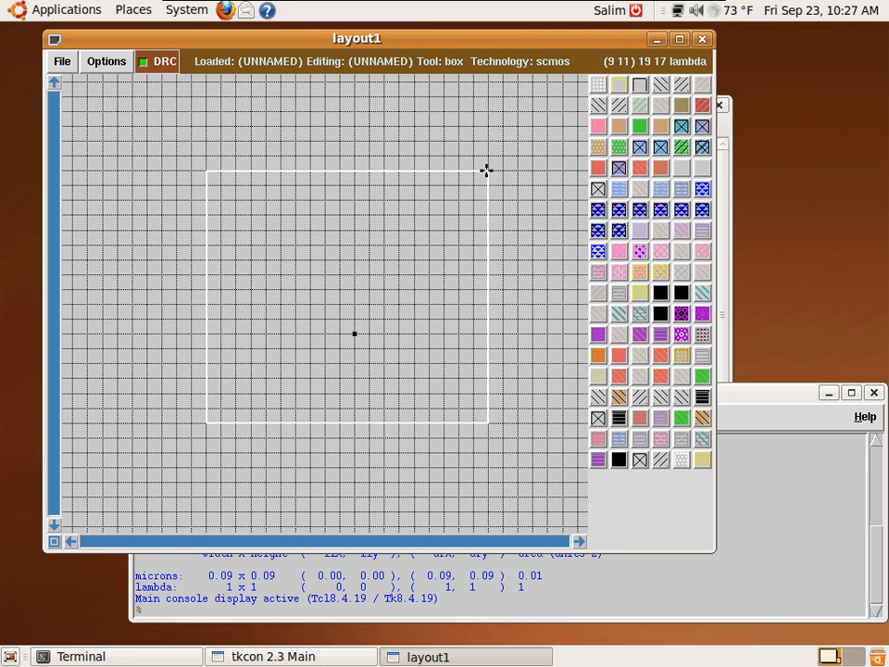
pyautogui.rightClick(484, 158)
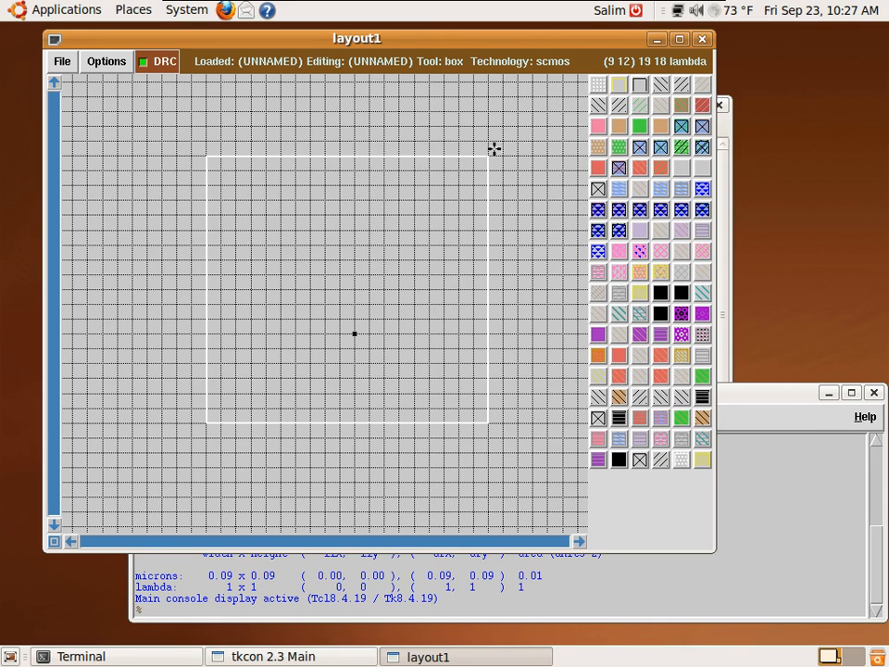
pyautogui.rightClick(504, 141)
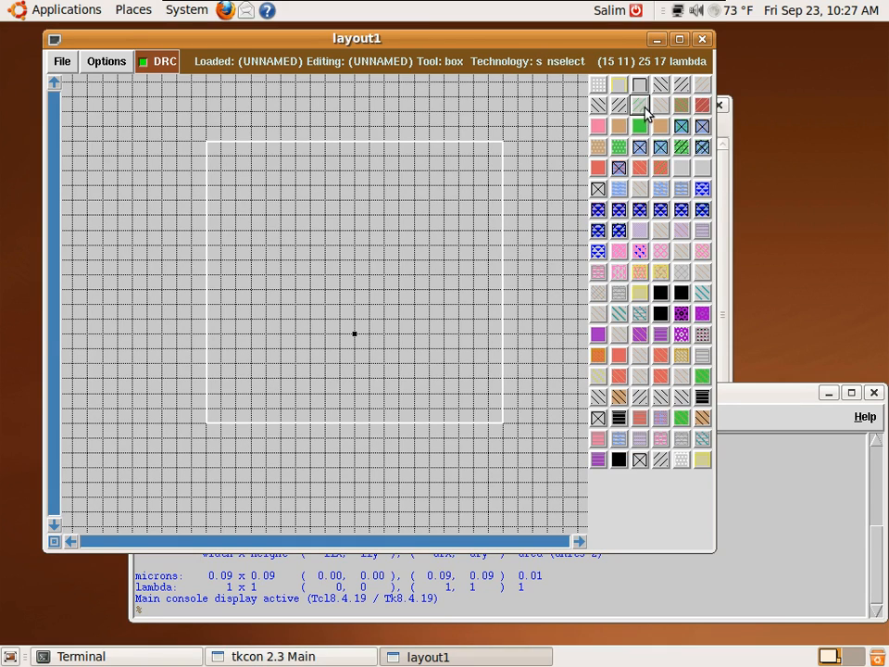
pyautogui.click(701, 88)
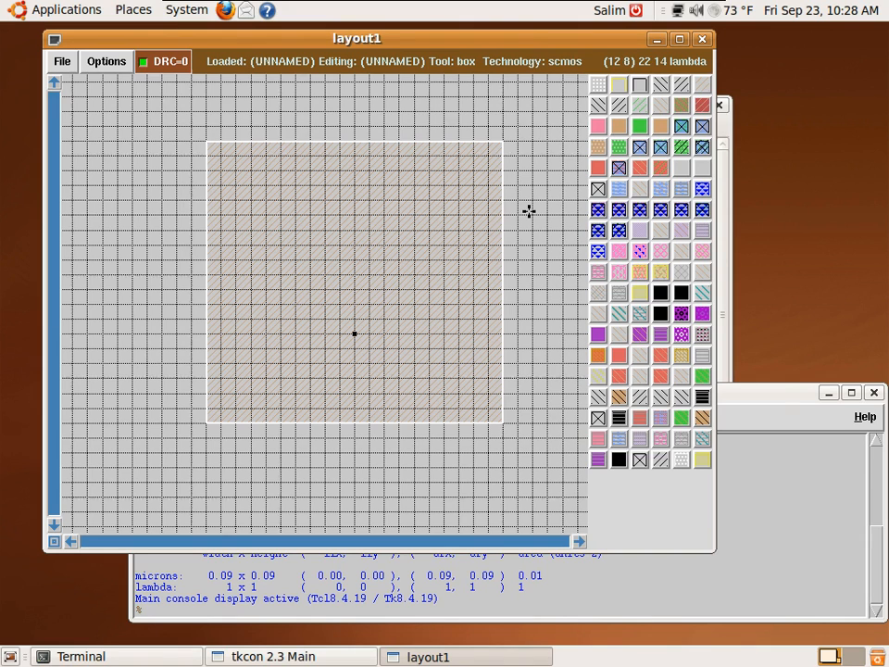
pyautogui.press('g')
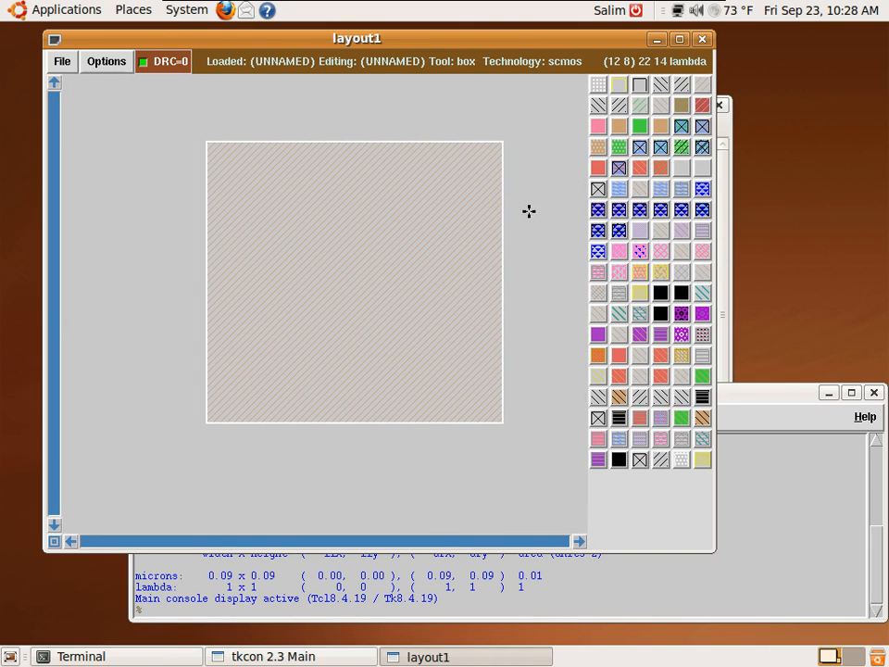
pyautogui.press('g')
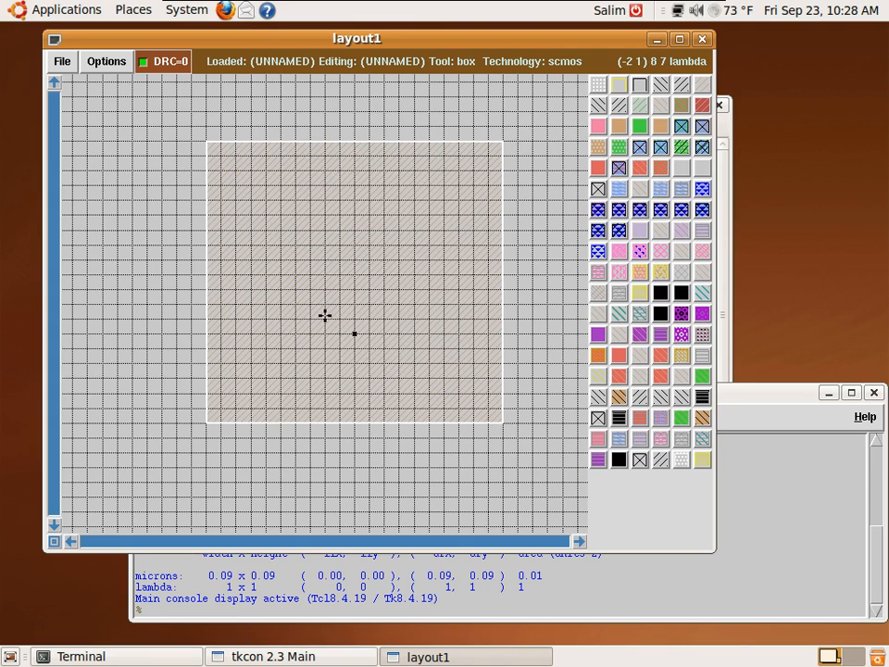
# - Paint an n-diffusion strip 12 lambda wide and 2 lambda high inside the p-well, just above the origin
pyautogui.click(271, 320)
pyautogui.rightClick(442, 227)
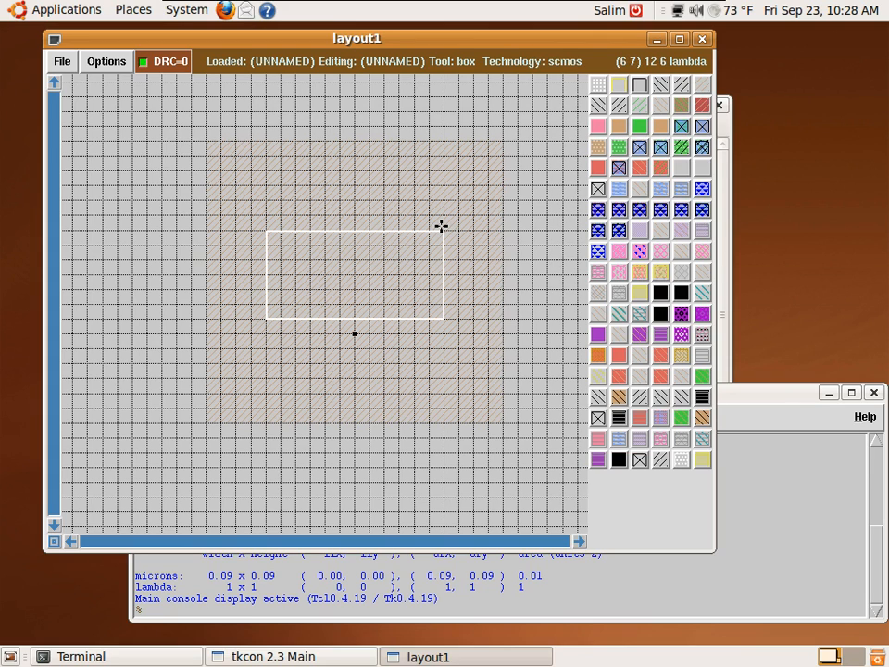
pyautogui.rightClick(441, 287)
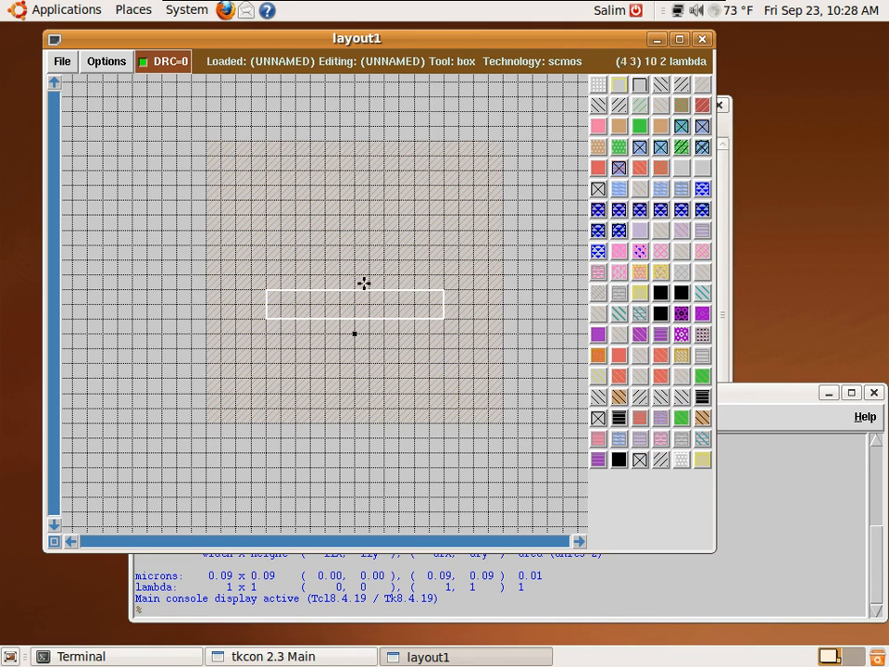
pyautogui.click(639, 126)
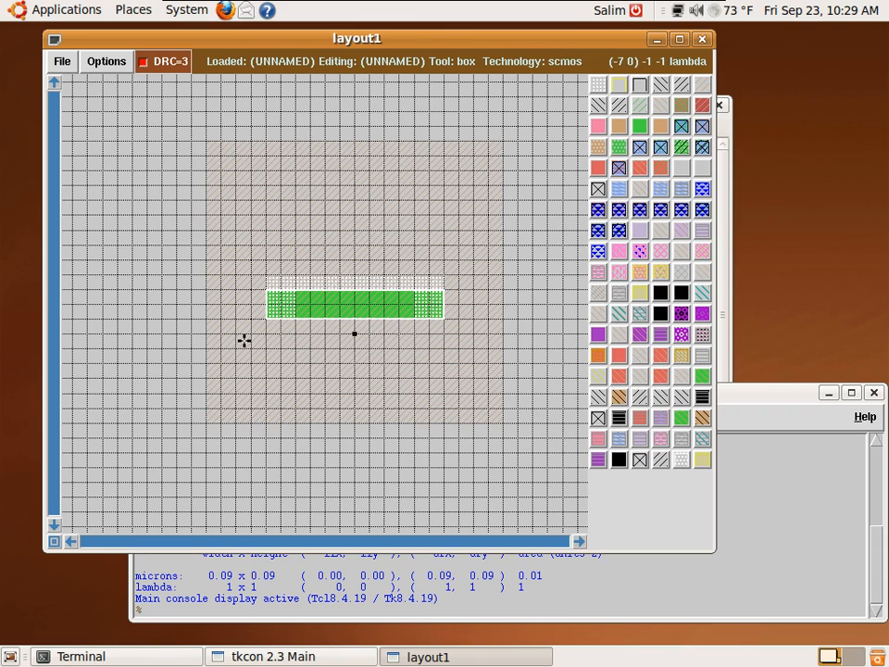
# - Run "drc find" three times in the console to examine each design rule error in the layout
pyautogui.click(297, 606)
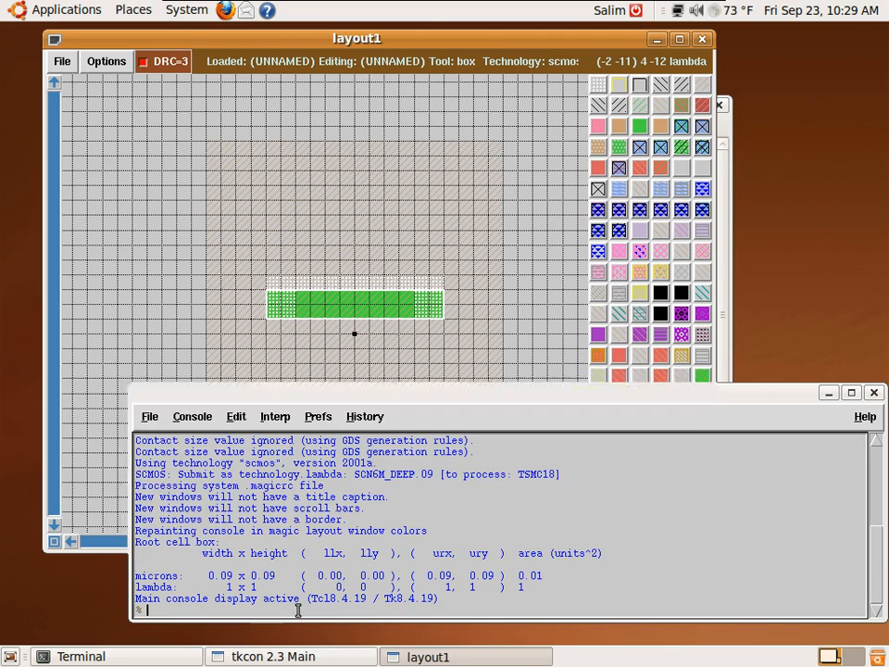
pyautogui.write('dr')
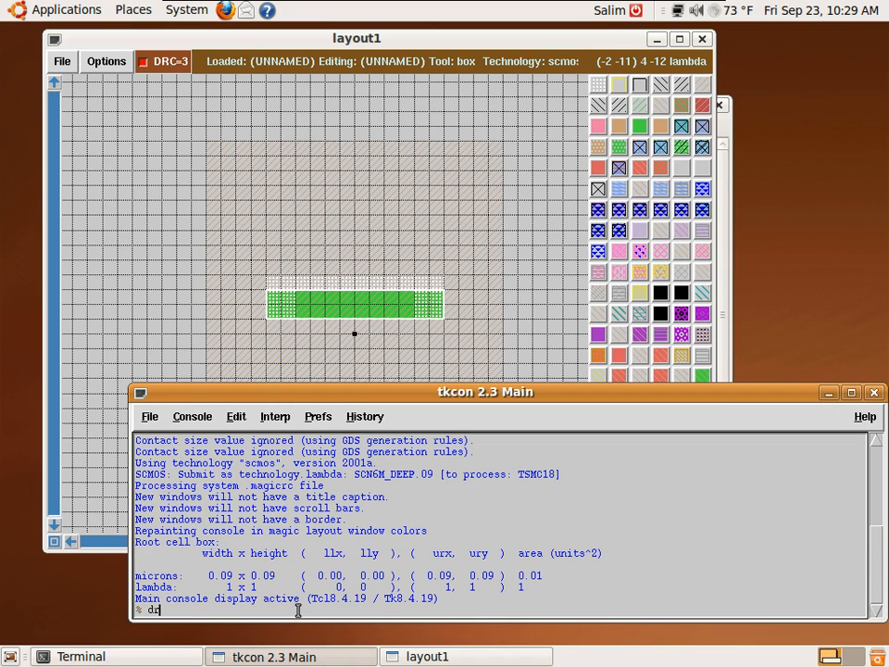
pyautogui.write('c find')
pyautogui.press('Return')
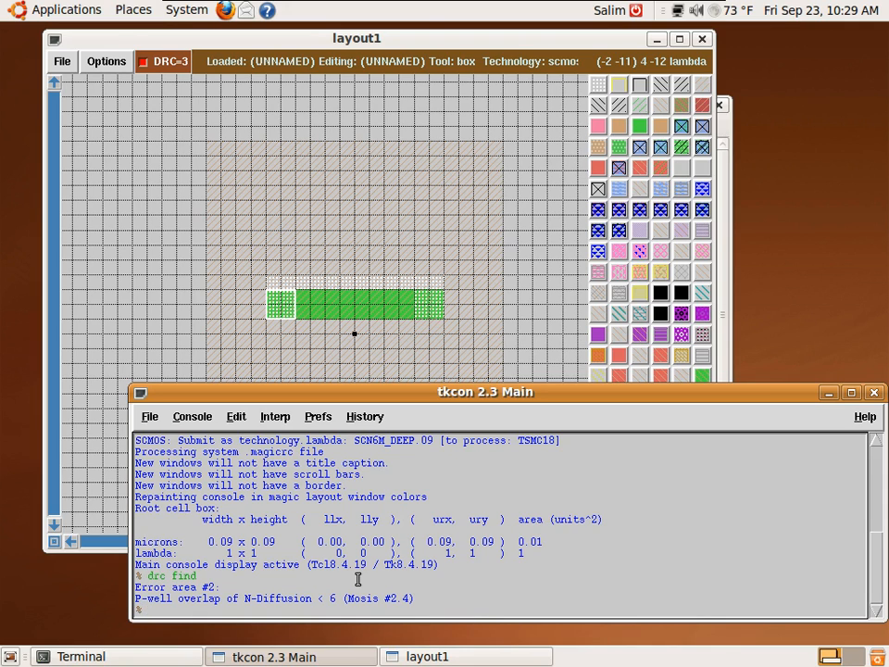
pyautogui.press('Up')
pyautogui.press('Return')
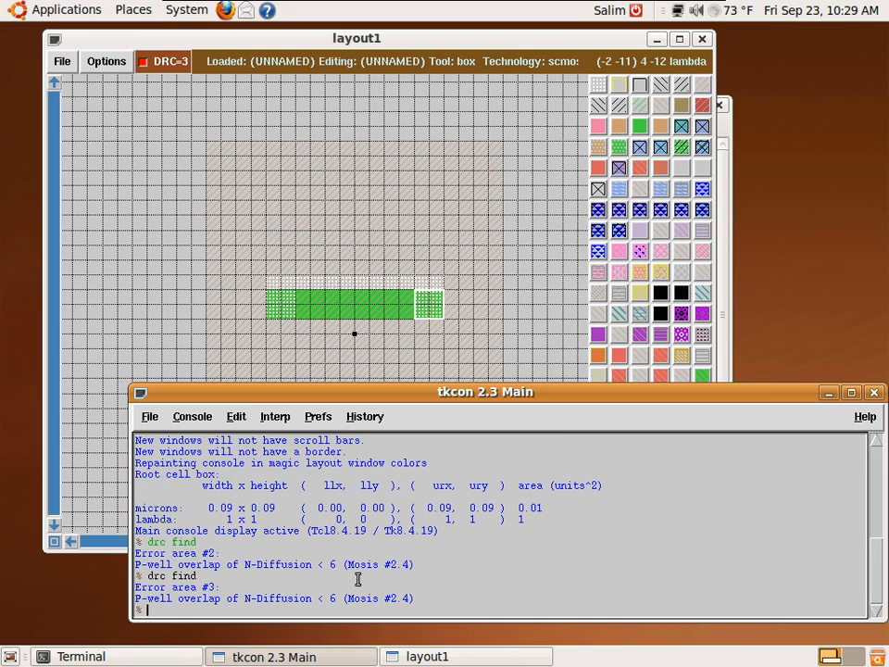
pyautogui.press('Up')
pyautogui.press('Return')
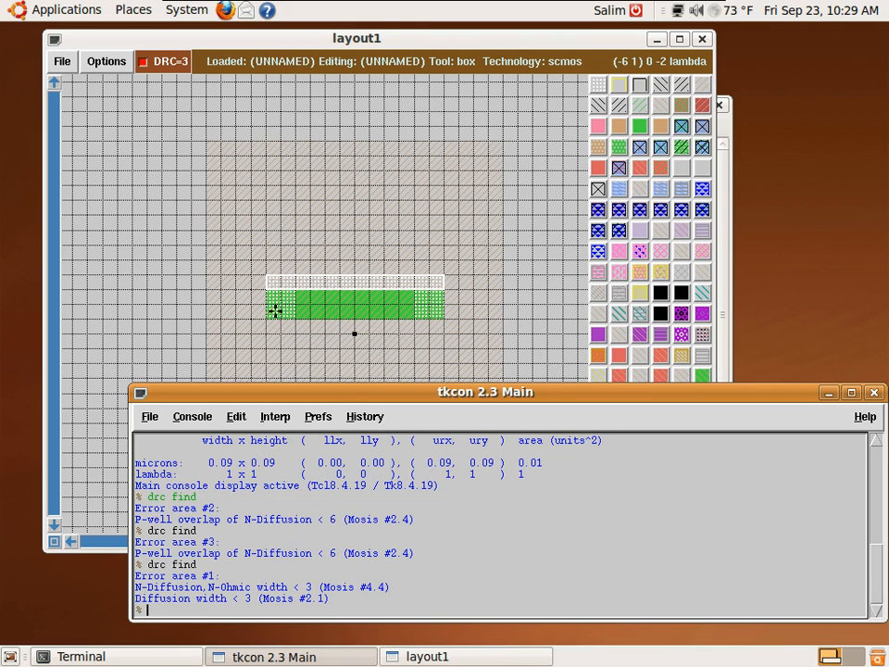
# - Enlarge the n-diffusion to 12 by 5 lambda by painting a taller box over the existing strip
pyautogui.click(485, 43)
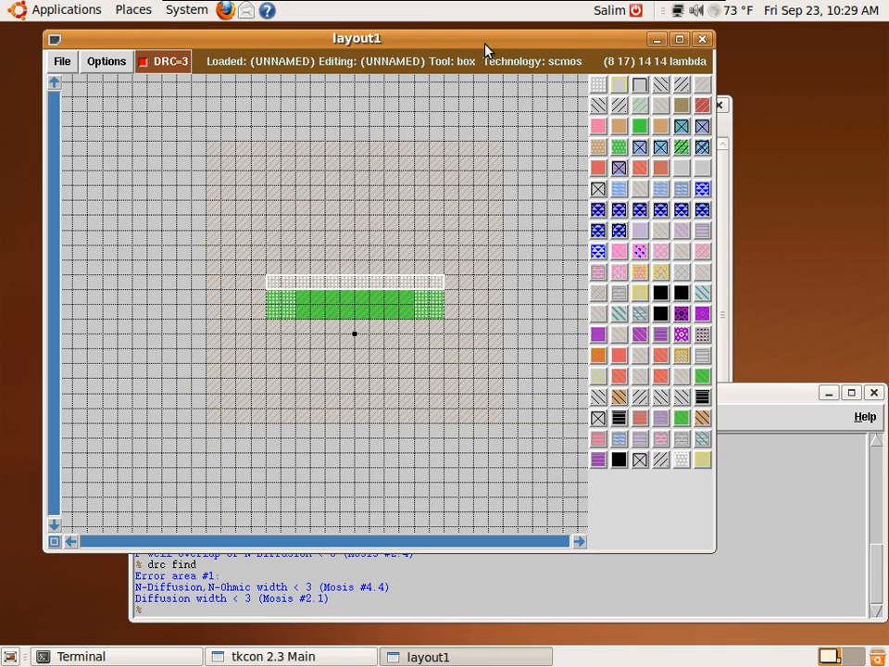
pyautogui.click(265, 317)
pyautogui.rightClick(442, 247)
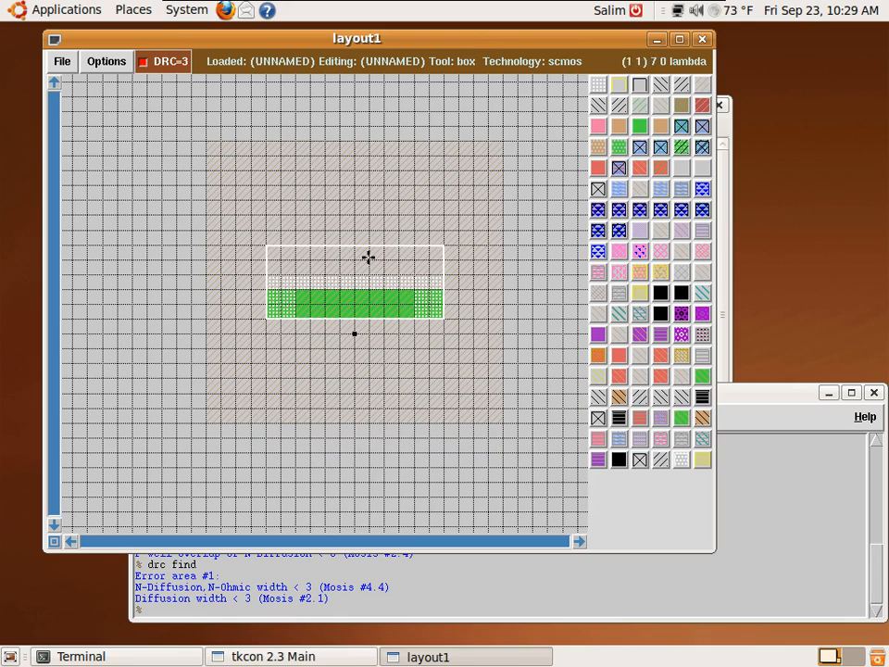
pyautogui.click(640, 127)
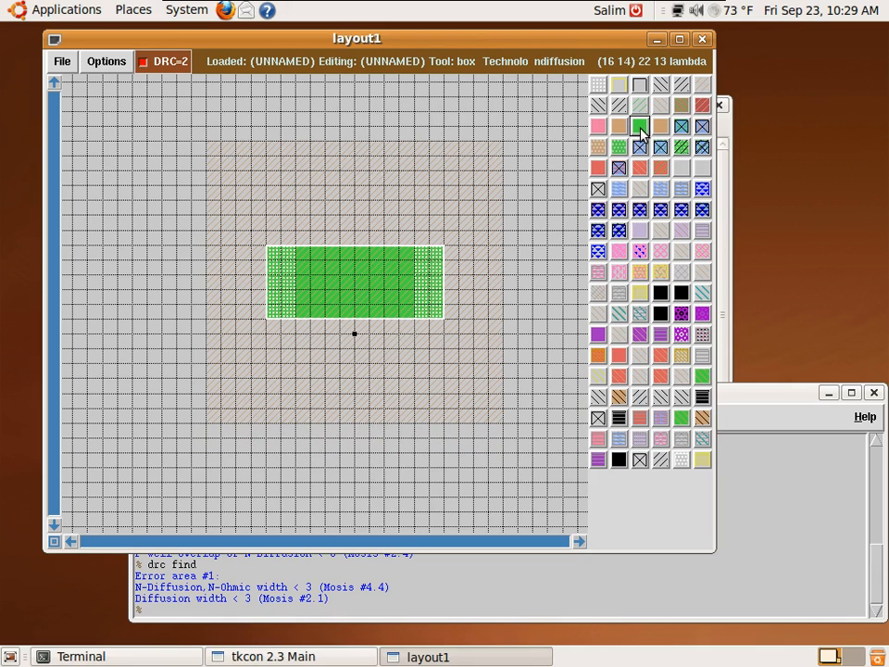
# - Extend the p-well by 4 lambda on both its left and right sides over its full height
pyautogui.click(146, 421)
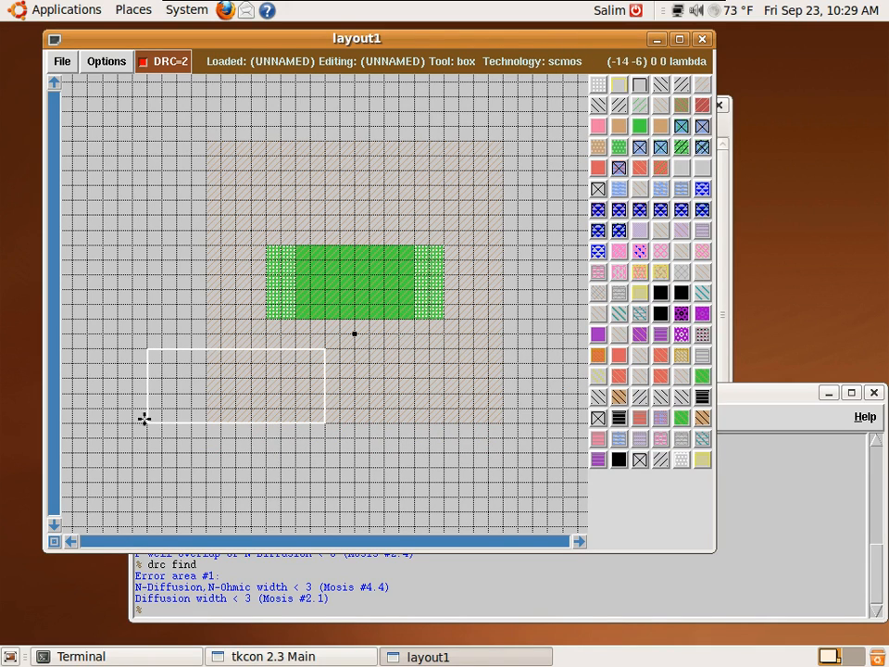
pyautogui.rightClick(209, 143)
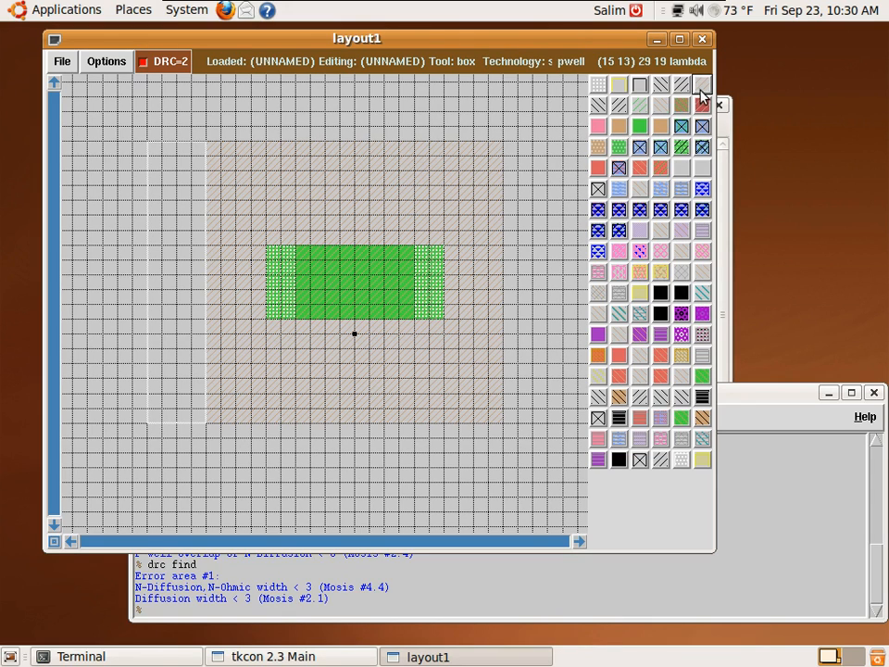
pyautogui.click(501, 420)
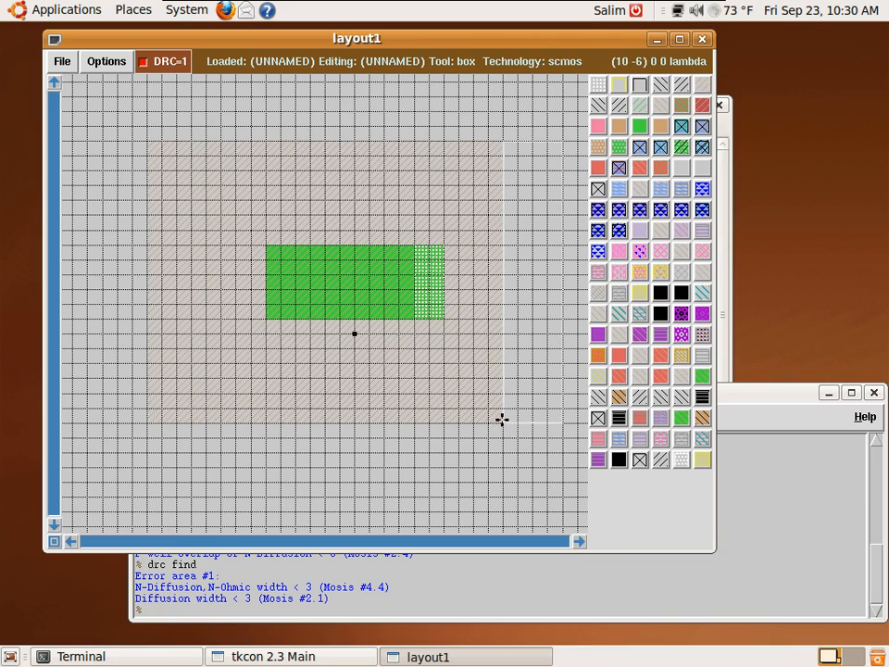
pyautogui.click(701, 90)
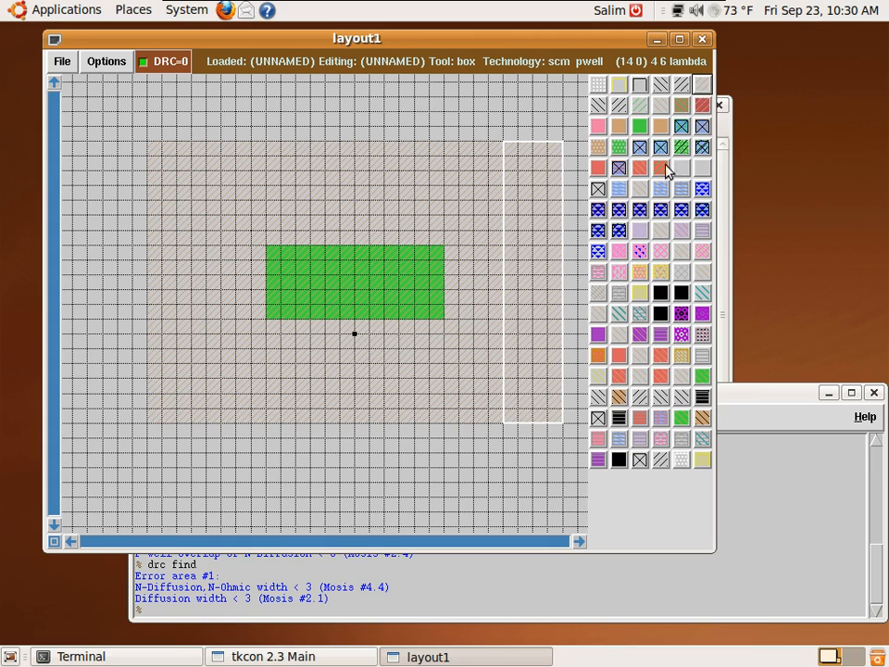
# - Paint a vertical polysilicon strip 2 lambda wide and 8 lambda high across the middle of the n-diffusion
pyautogui.click(353, 483)
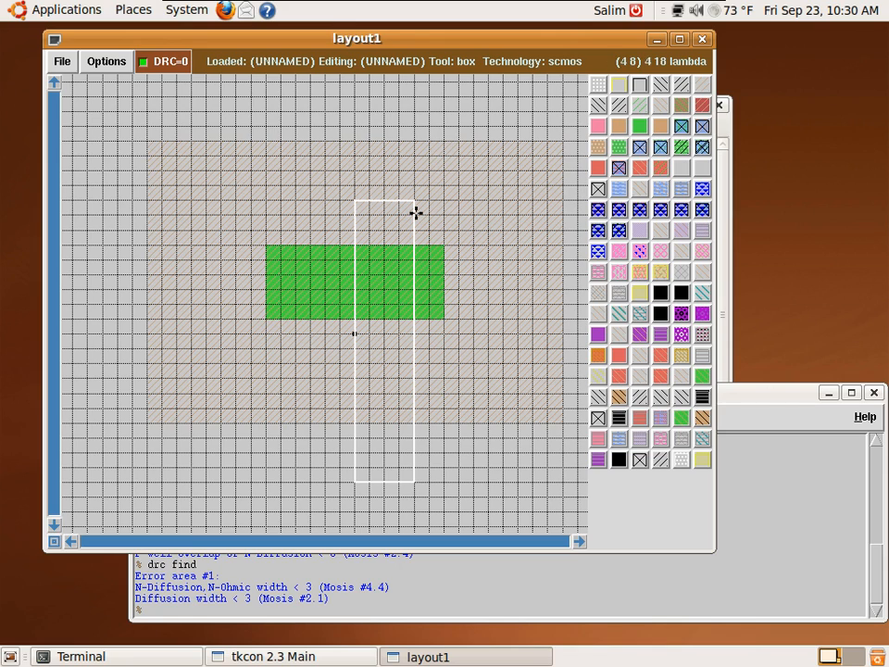
pyautogui.click(325, 387)
pyautogui.click(330, 333)
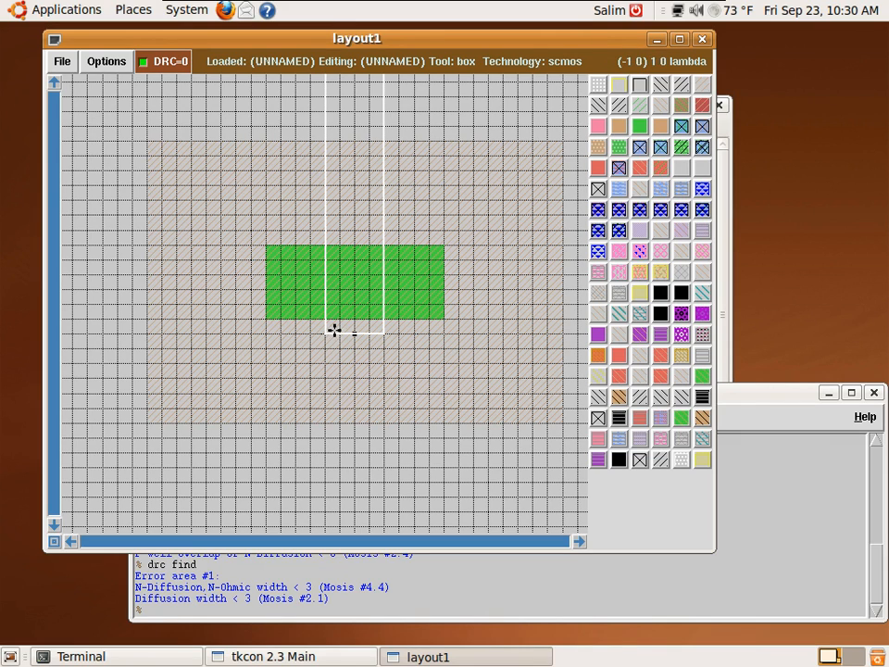
pyautogui.rightClick(363, 236)
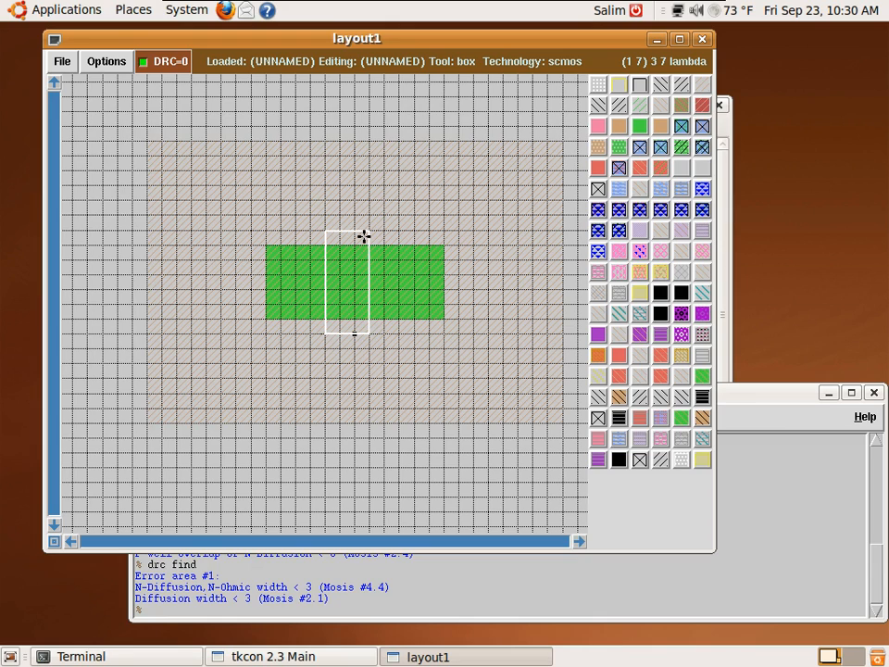
pyautogui.click(342, 333)
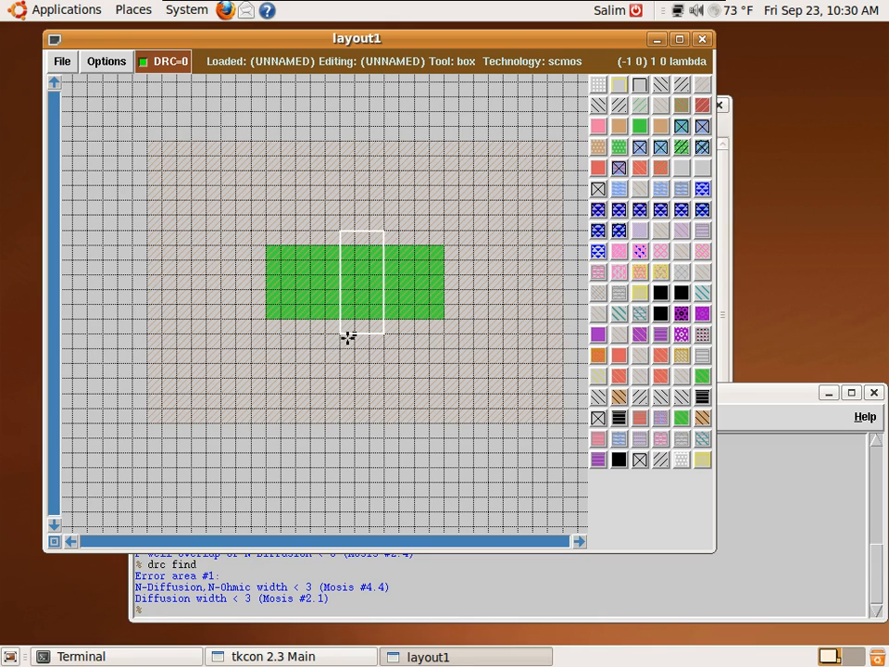
pyautogui.rightClick(370, 221)
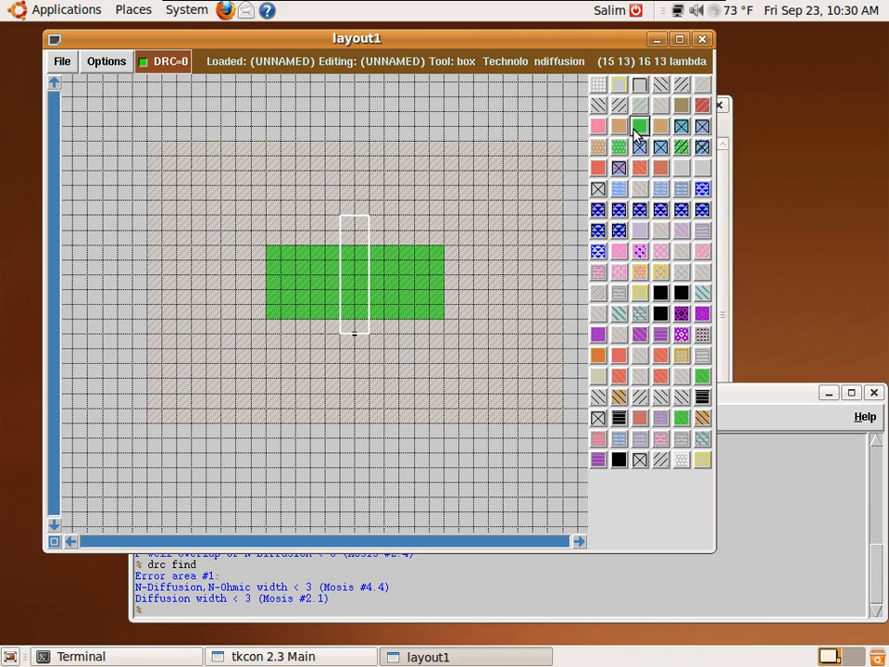
pyautogui.click(599, 167)
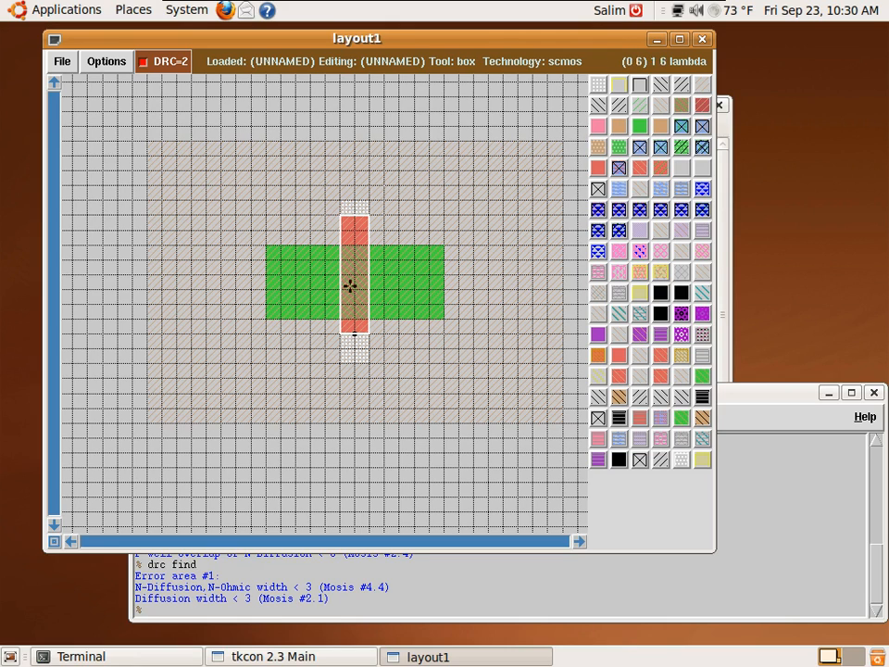
# - Extend both ends of the polysilicon strip to 3 lambda beyond the lower and upper edges of the n-diffusion
pyautogui.click(344, 371)
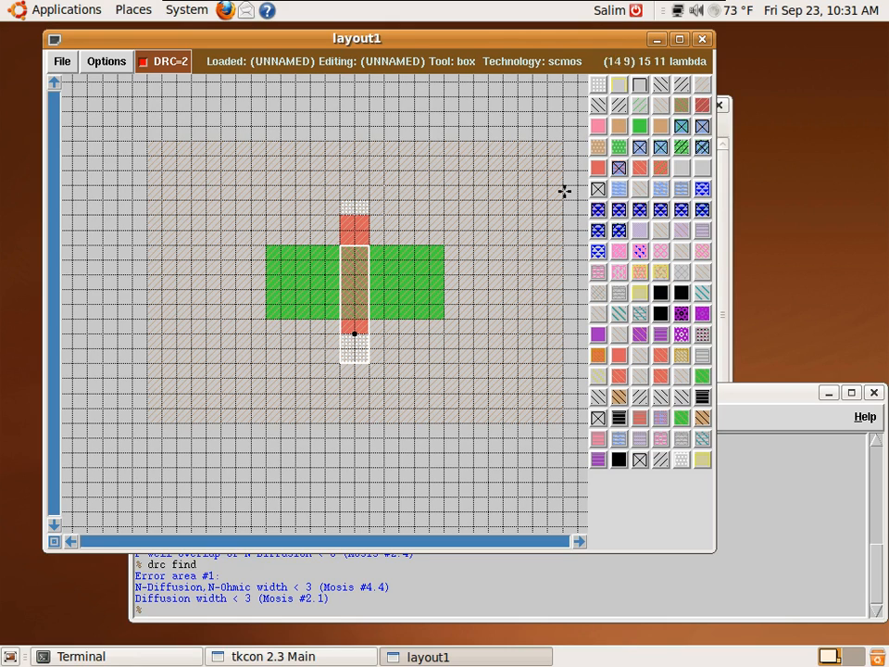
pyautogui.click(598, 167)
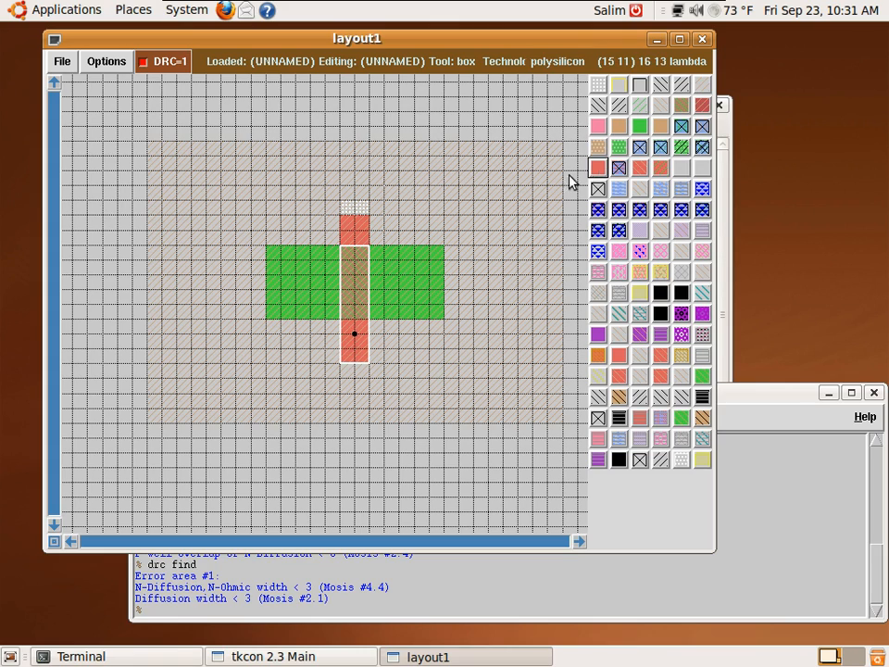
pyautogui.click(345, 243)
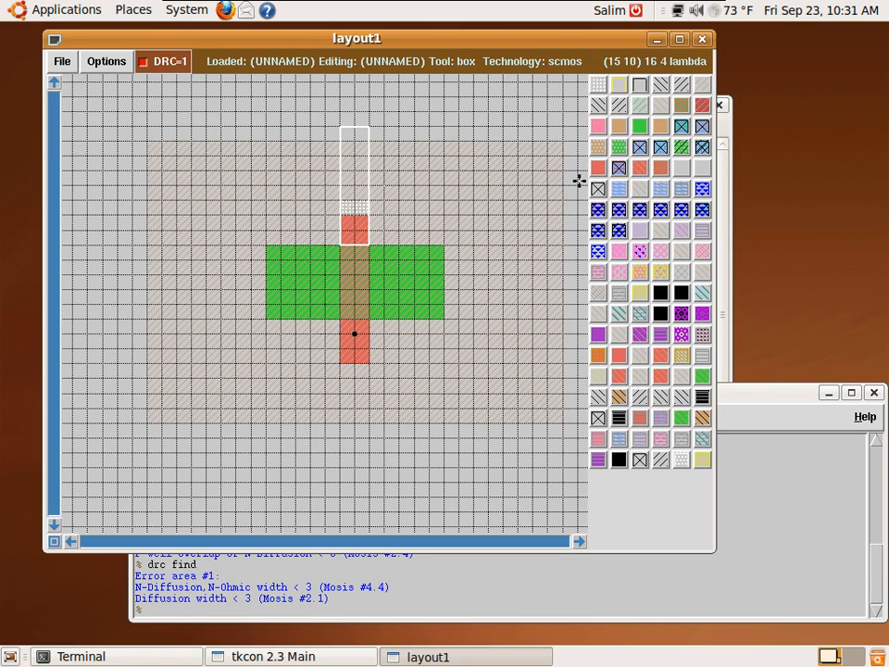
pyautogui.rightClick(367, 200)
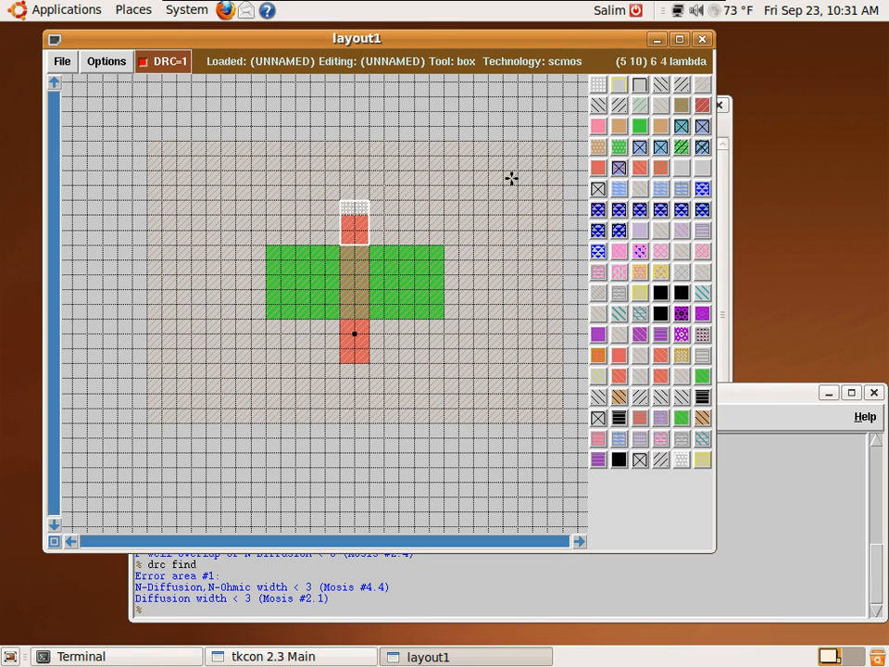
pyautogui.click(598, 168)
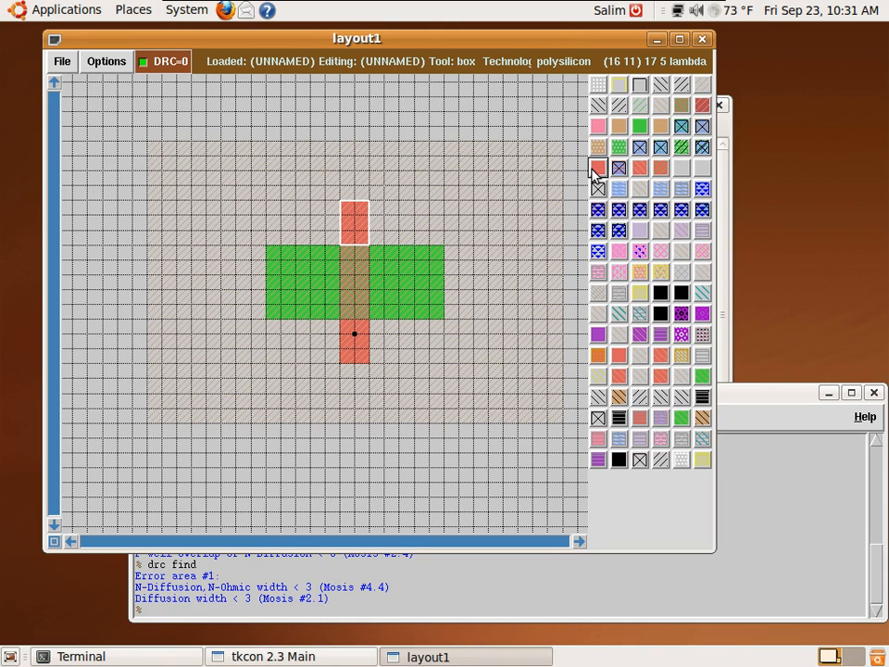
# - Outline the whole polysilicon strip with the box, and the left 3 by 5 lambda end of the n-diffusion, to examine their extents
pyautogui.click(340, 361)
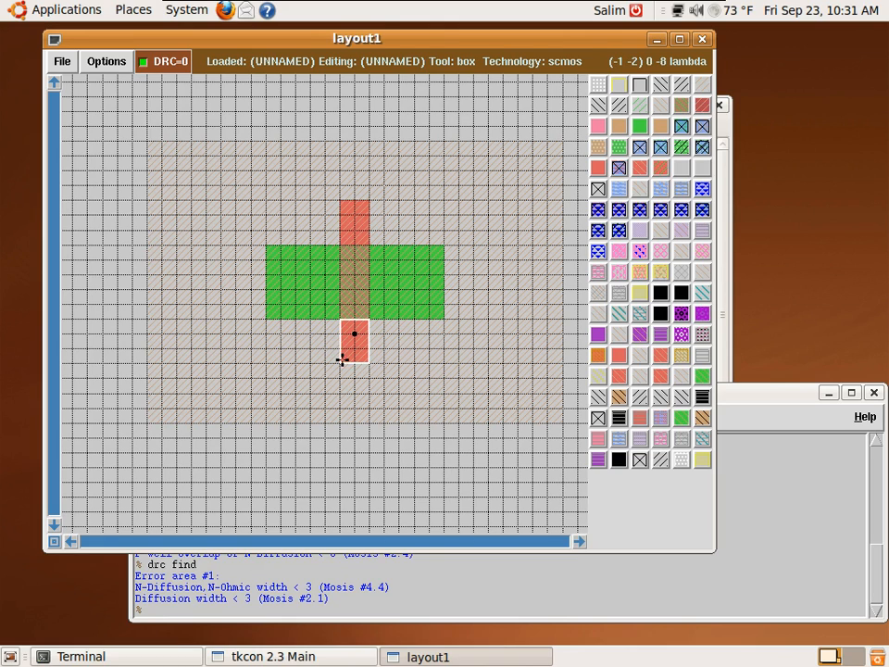
pyautogui.rightClick(368, 201)
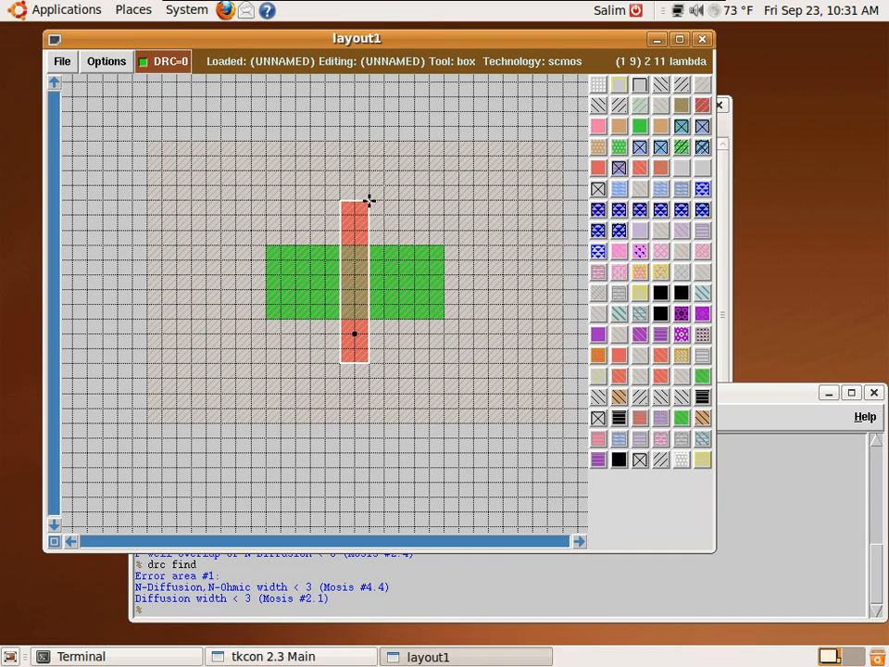
pyautogui.click(294, 289)
pyautogui.click(420, 270)
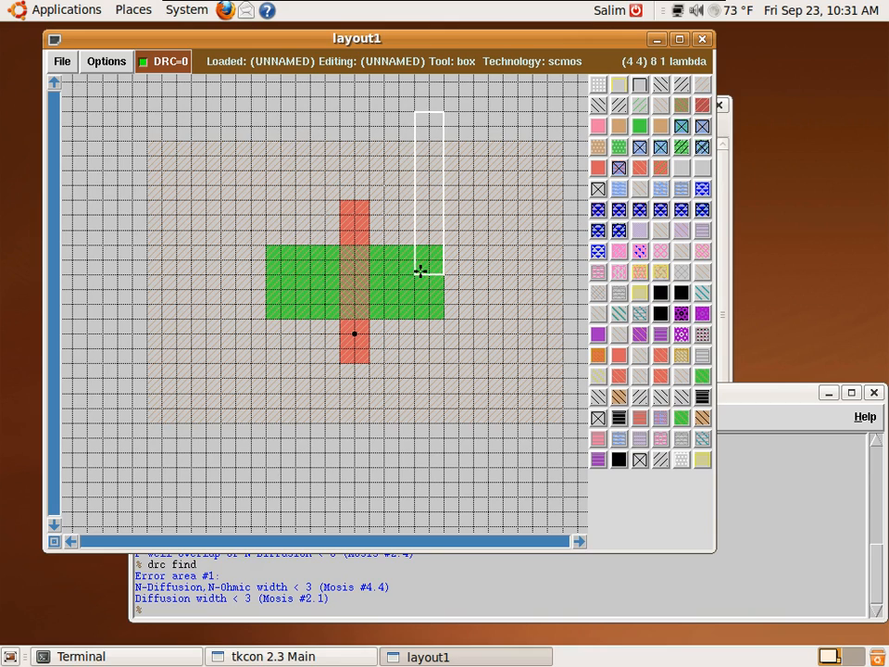
pyautogui.click(268, 316)
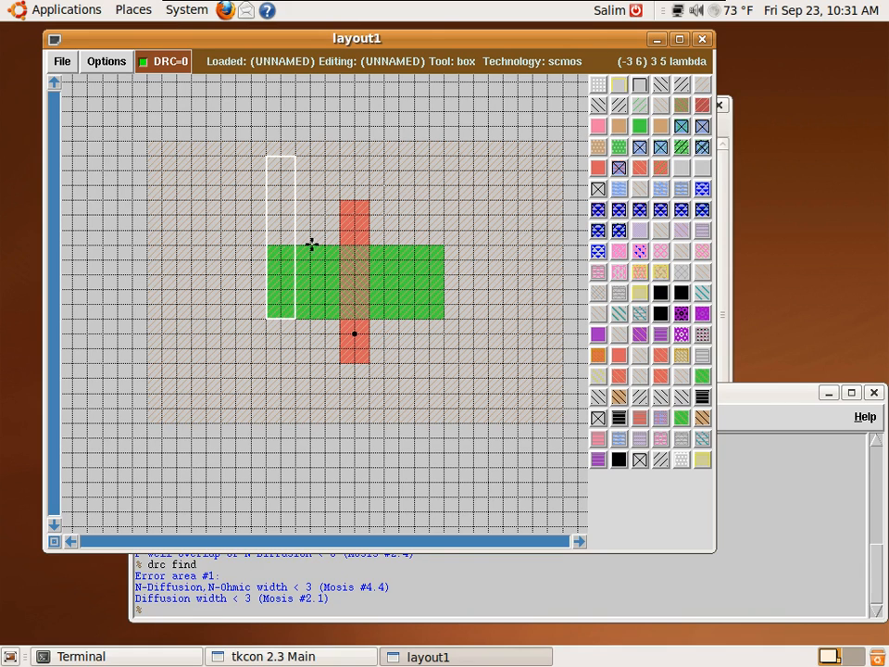
pyautogui.rightClick(311, 244)
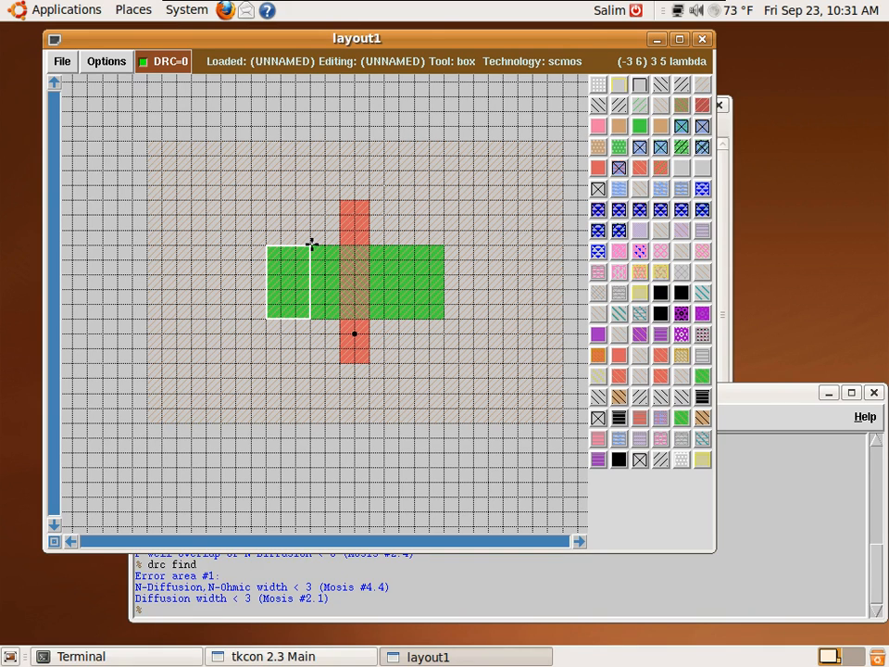
pyautogui.scroll(-1, 312, 245)
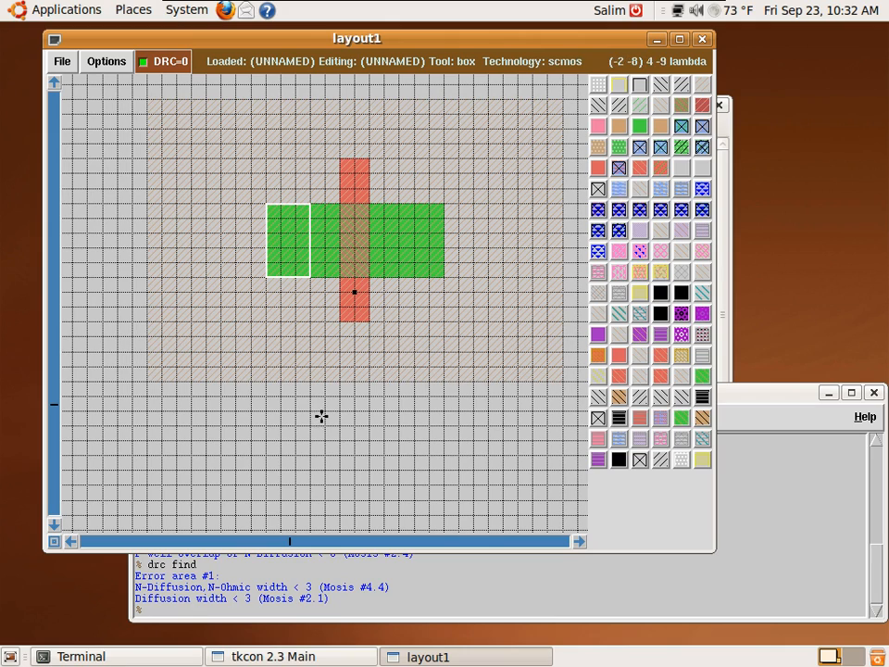
# - Erase the leftmost 3 lambda of the p-well over its full height by copying empty space into a covering box
pyautogui.click(172, 454)
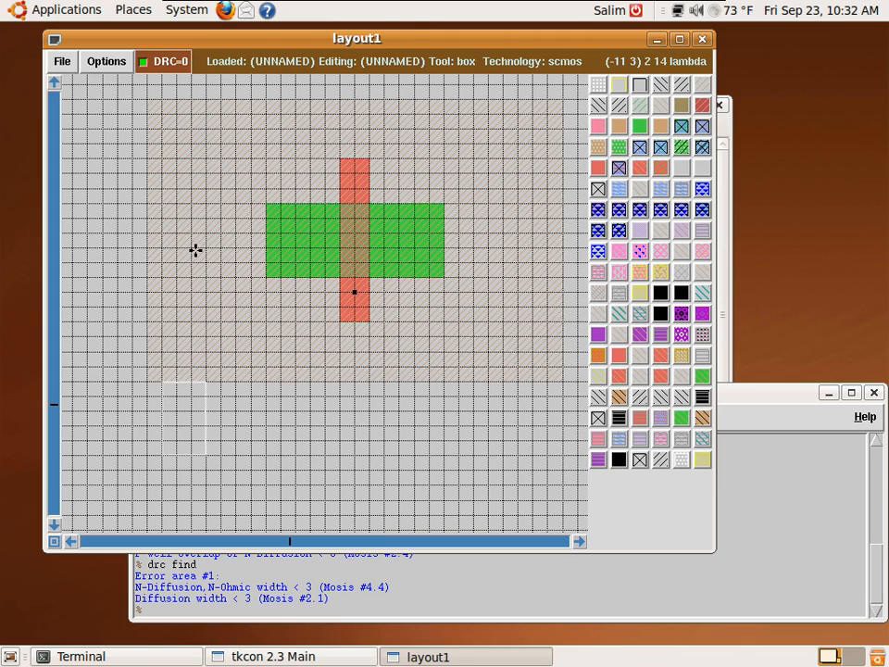
pyautogui.click(102, 395)
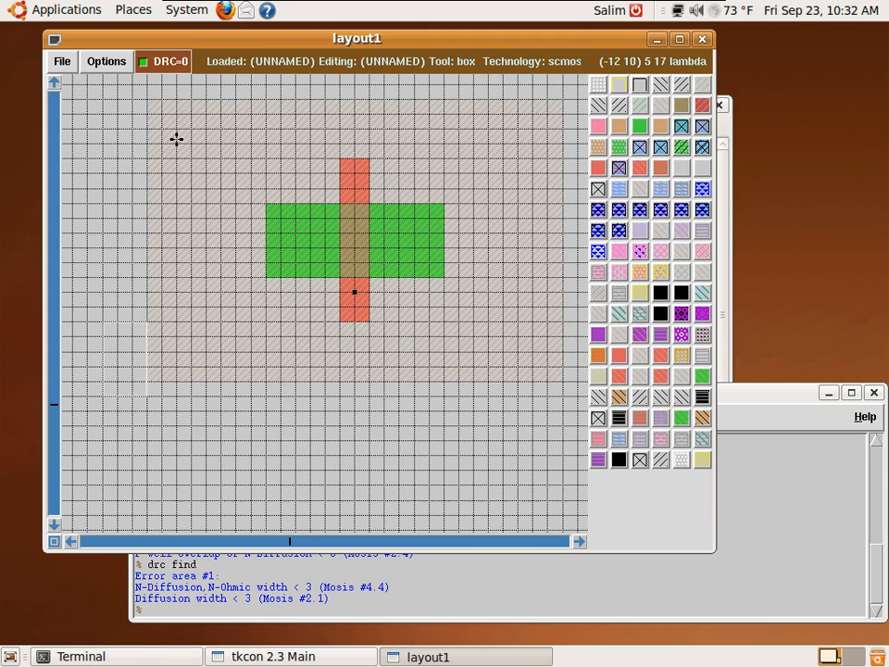
pyautogui.rightClick(192, 86)
pyautogui.middleClick(81, 214)
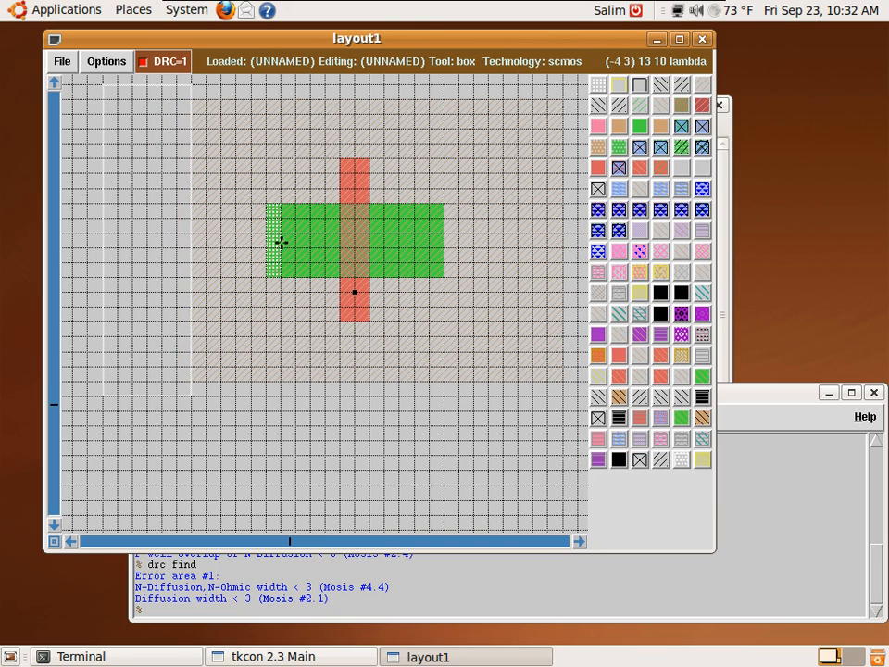
# - Try to rebuild the p-well's left side by painting a 1 lambda wide strip along its cut edge
pyautogui.click(172, 387)
pyautogui.scroll(1, 205, 292)
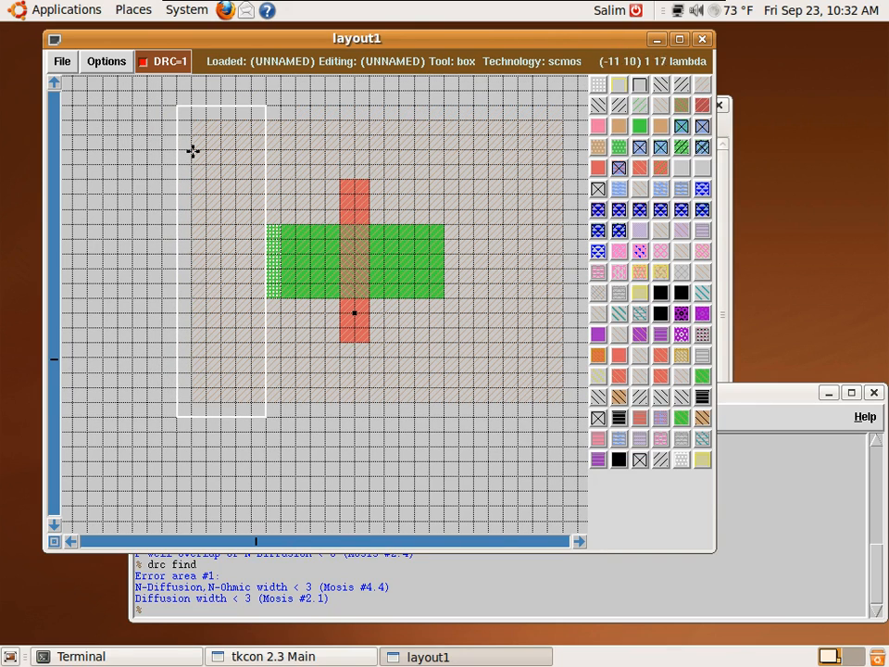
pyautogui.rightClick(190, 118)
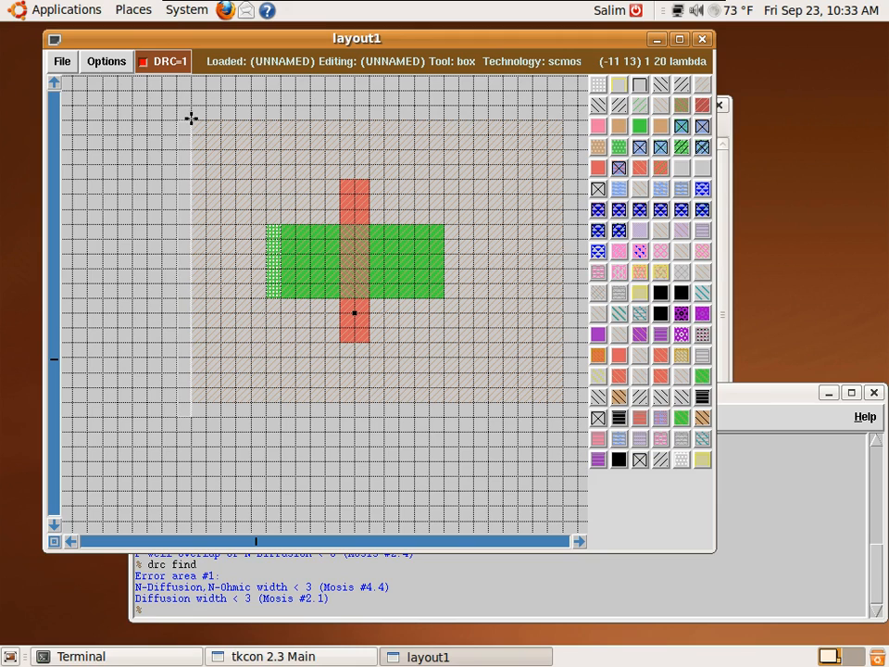
pyautogui.middleClick(248, 155)
pyautogui.click(282, 225)
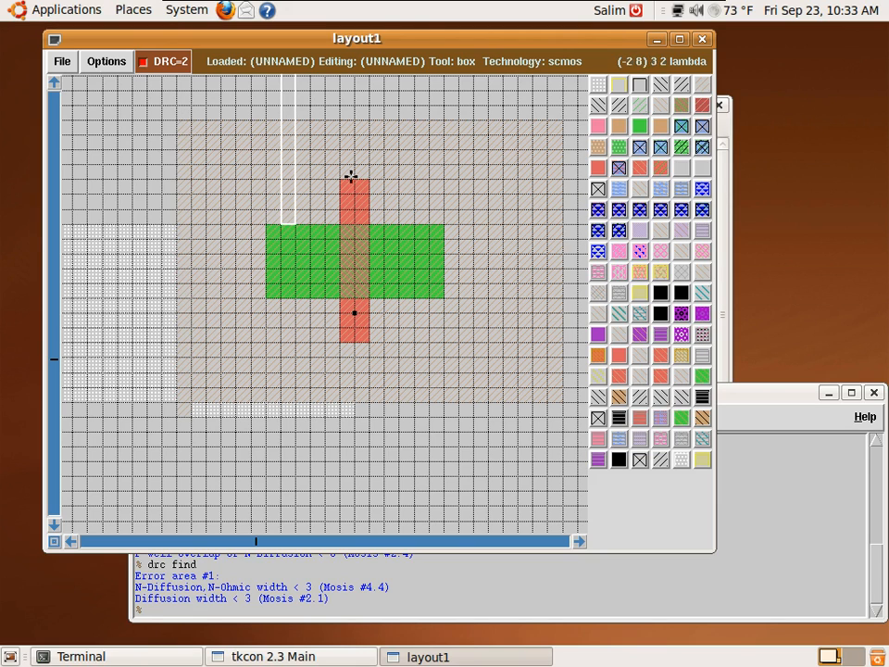
pyautogui.rightClick(325, 121)
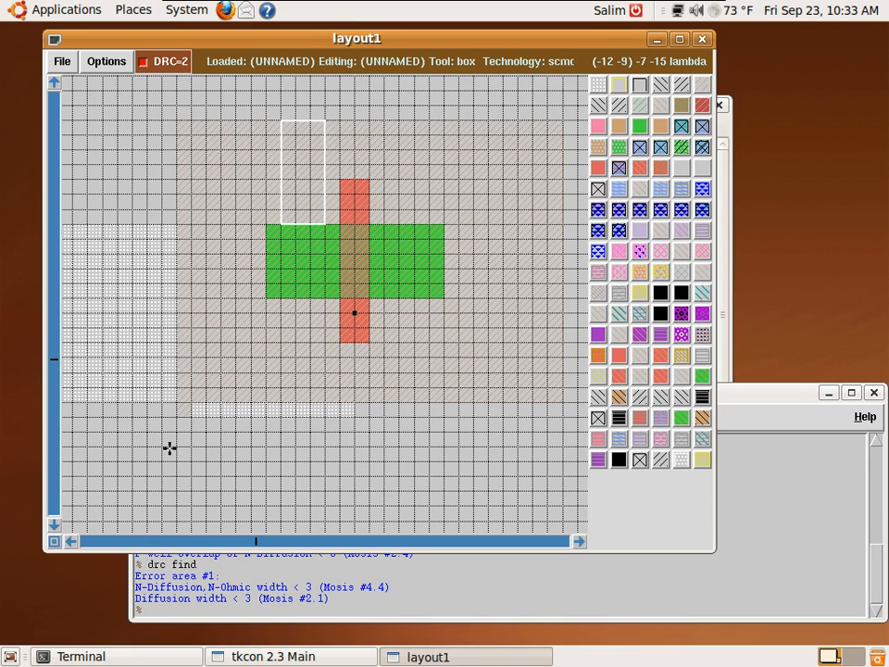
# - Undo the erasing and repainting along the p-well's left side
pyautogui.scroll(-1, 169, 448)
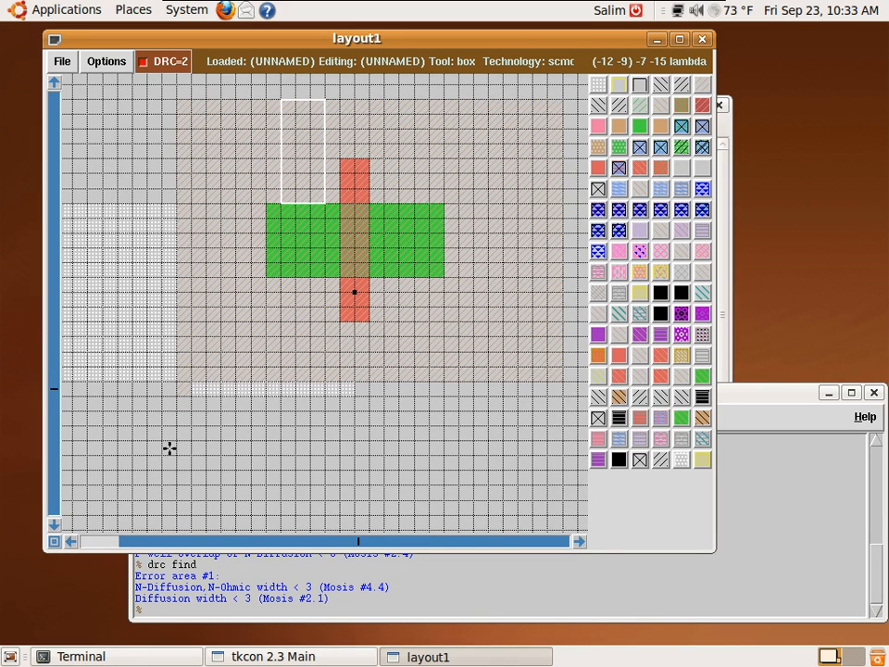
pyautogui.keyDown('ctrl'); pyautogui.scroll(-2, 169, 448); pyautogui.keyUp('ctrl')
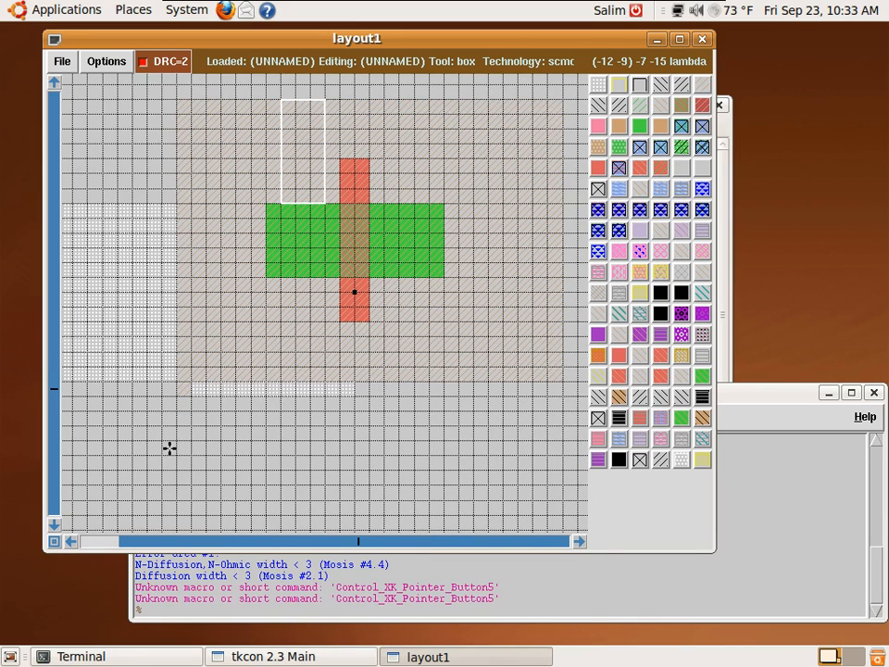
pyautogui.hotkey('shift', 'z')
pyautogui.press('z')
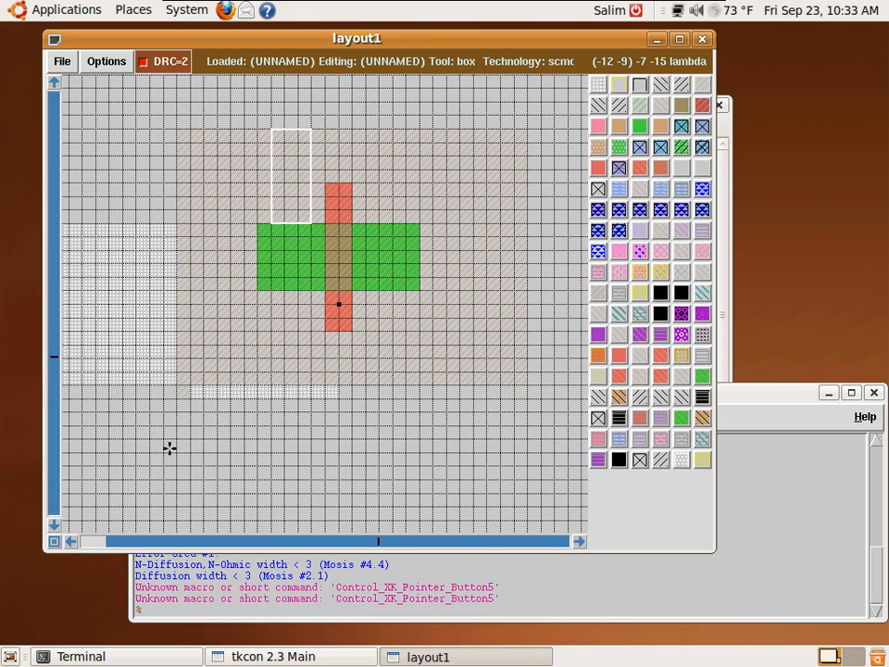
pyautogui.press('u')
pyautogui.press('u')
pyautogui.press('u')
pyautogui.press('u')
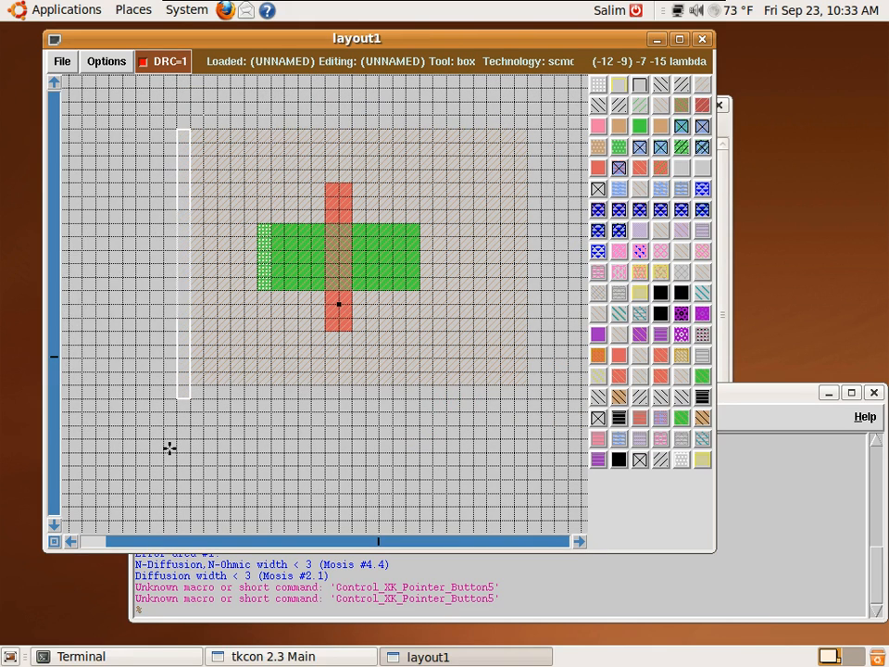
pyautogui.press('u')
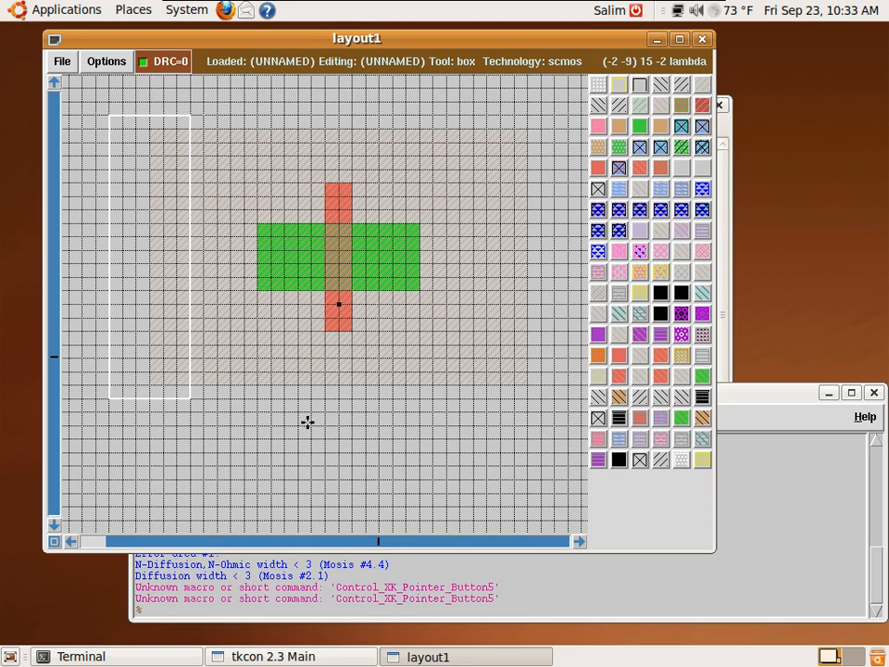
# - Place a 2 by 2 lambda box in the lower-left corner of the n-diffusion
pyautogui.click(285, 427)
pyautogui.rightClick(380, 378)
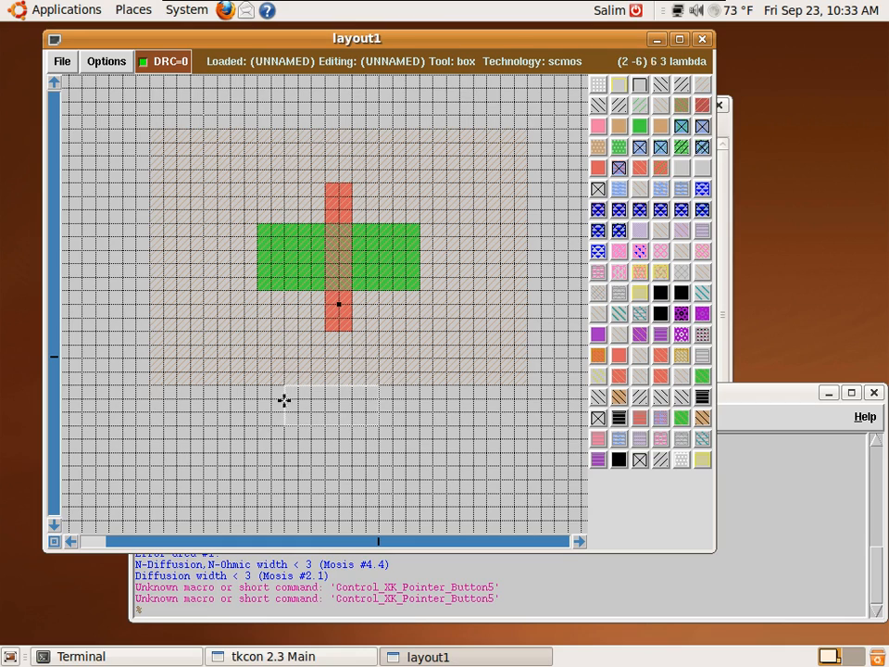
pyautogui.click(259, 290)
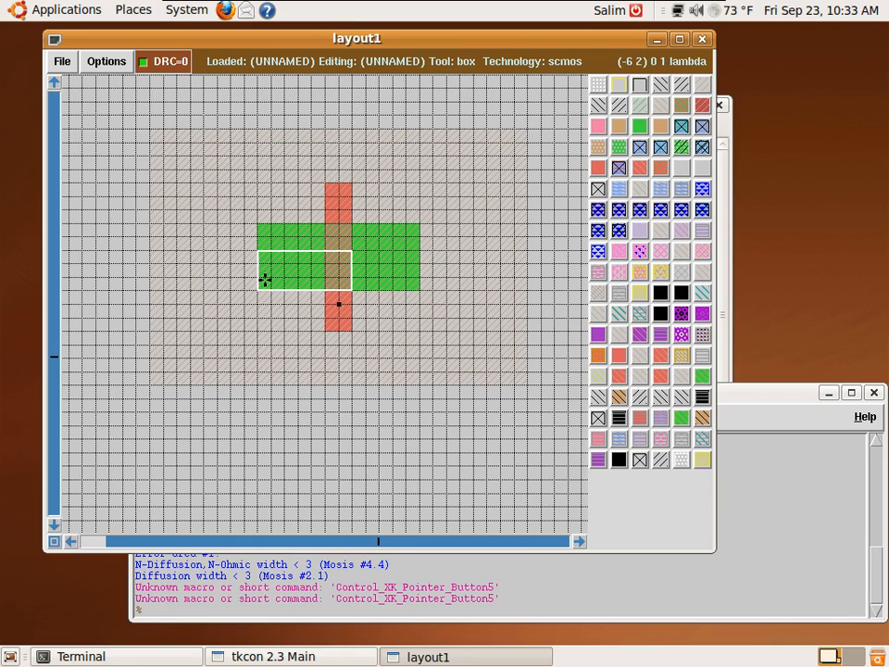
pyautogui.rightClick(302, 222)
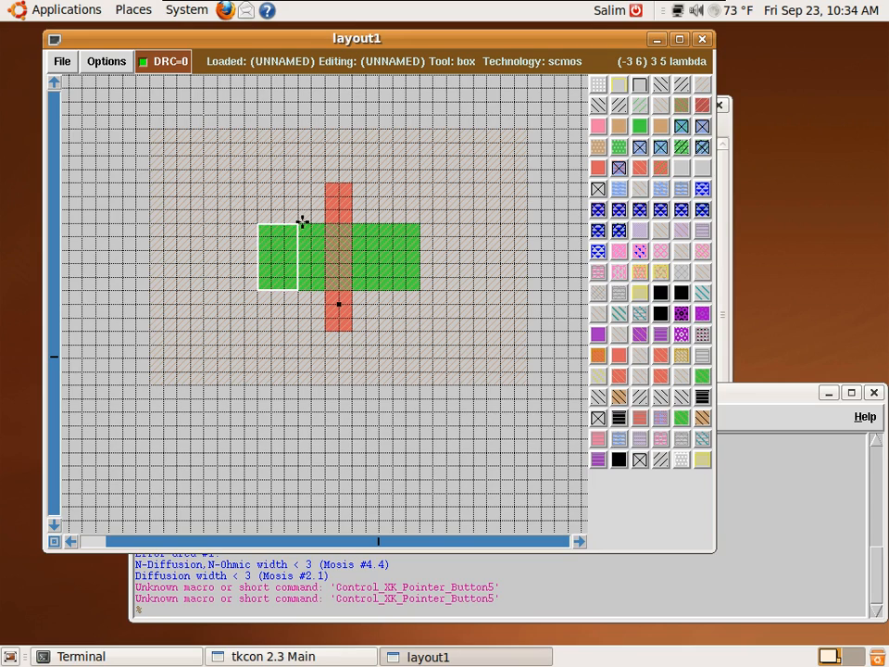
pyautogui.rightClick(283, 265)
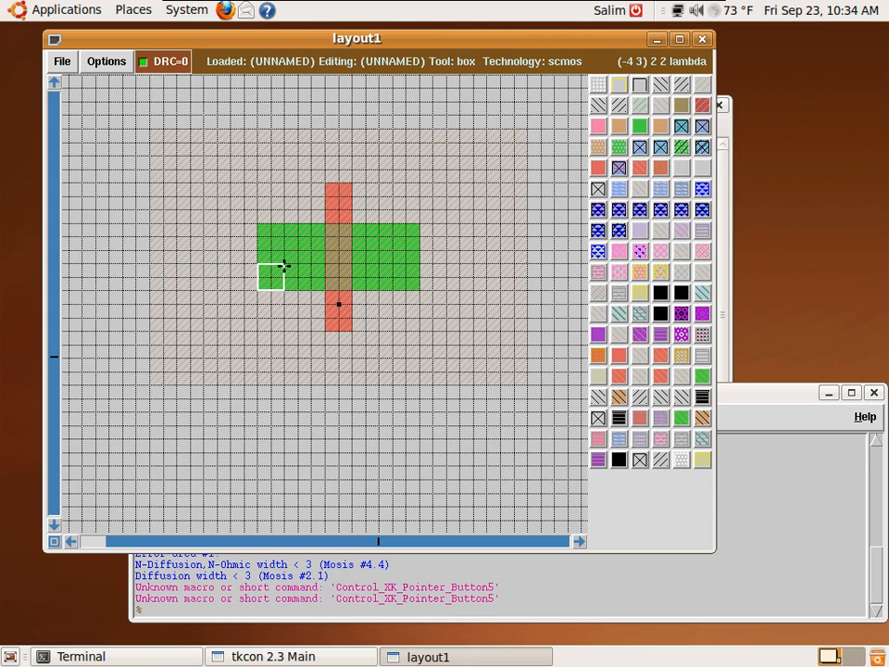